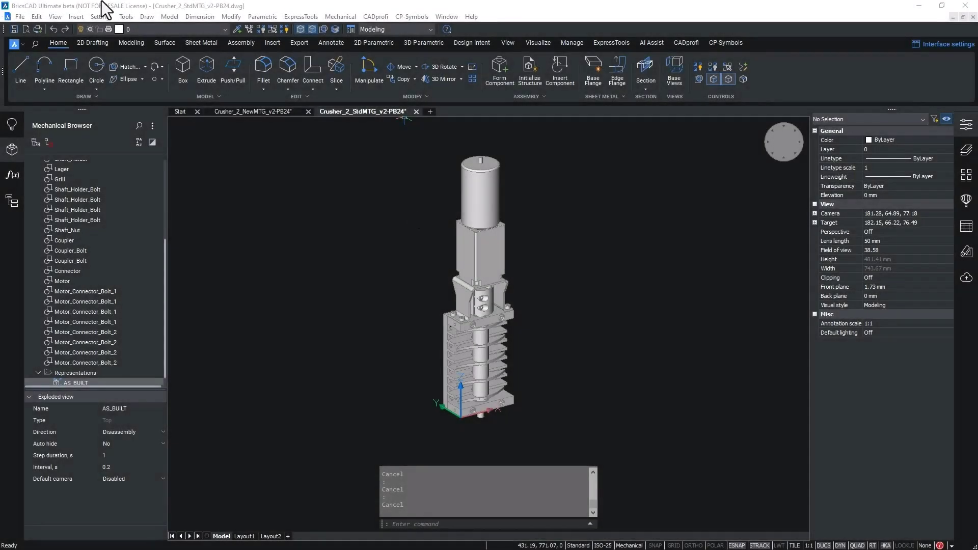
- Start BMSEQUENCE and pick the three motor-mount bolts for the first disassembly step
{"action": "left_click", "coordinate": [393, 9]}
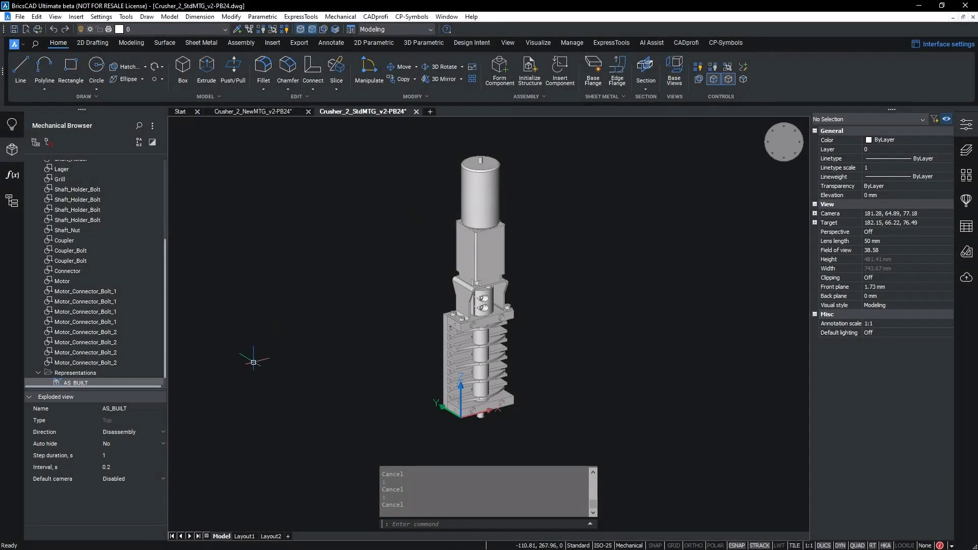
{"action": "type", "text": "BMSEQUENCE"}
{"action": "key", "text": "Return"}
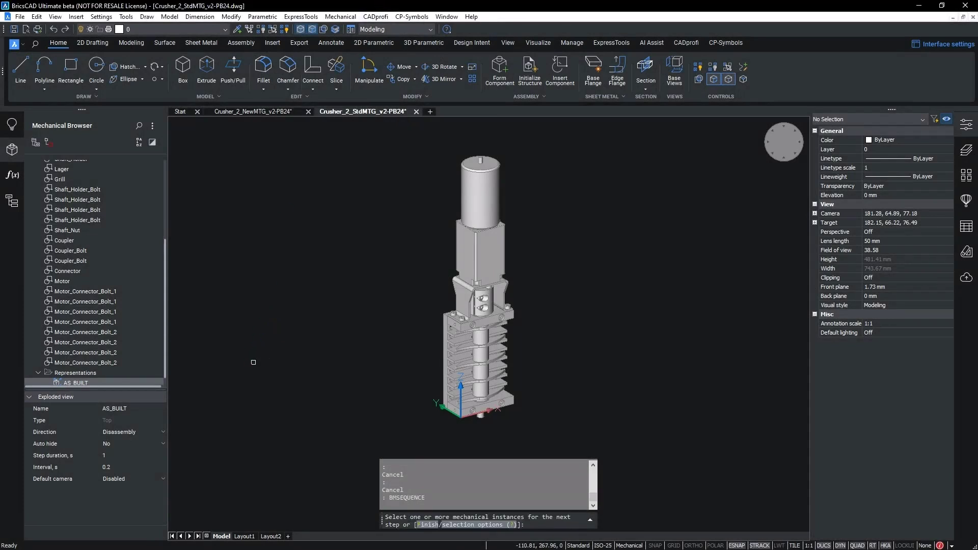
{"action": "scroll", "coordinate": [501, 269], "scroll_direction": "up", "scroll_amount": 6}
{"action": "middle_click_drag", "start_coordinate": [336, 173], "coordinate": [360, 192]}
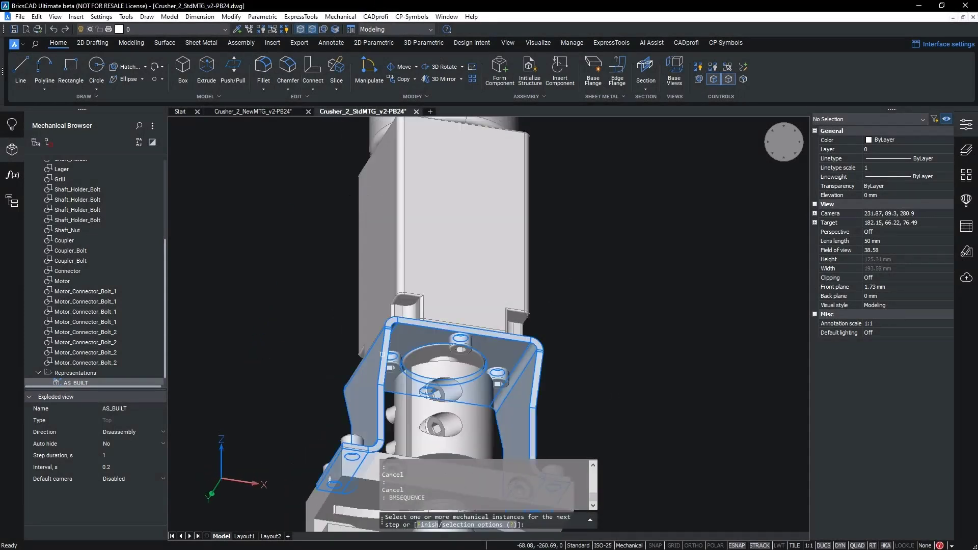
{"action": "left_click", "coordinate": [395, 362]}
{"action": "left_click", "coordinate": [460, 346]}
{"action": "left_click", "coordinate": [502, 381]}
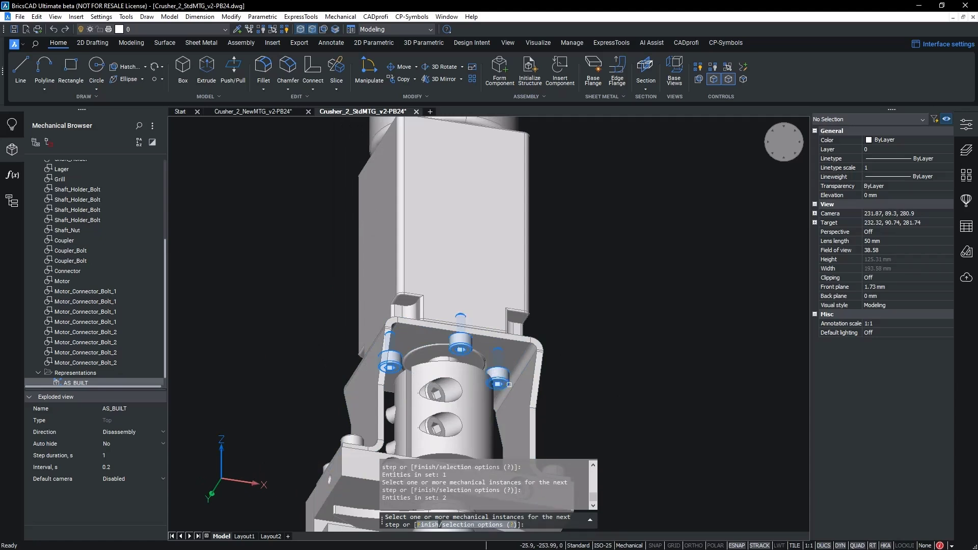
- Add the motor block and its bolts to the next step
{"action": "middle_click_drag", "start_coordinate": [503, 382], "coordinate": [533, 368], "text": "shift"}
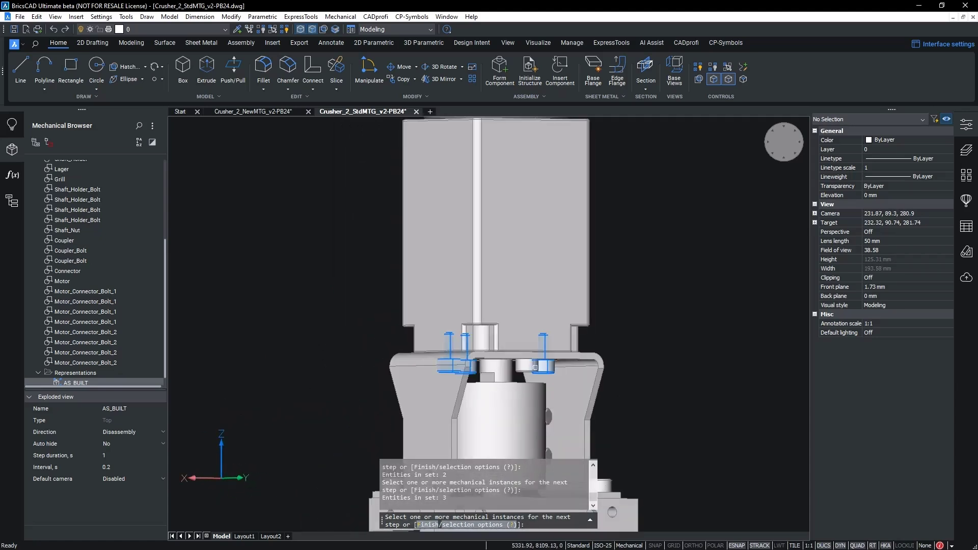
{"action": "left_click", "coordinate": [533, 367]}
{"action": "left_click", "coordinate": [528, 300]}
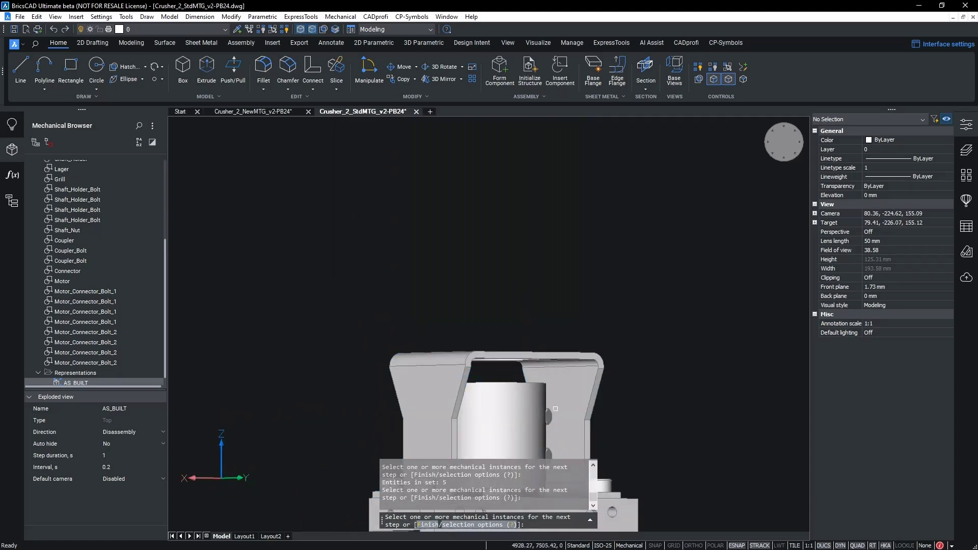
- Add the bracket bolts, motor-mount bracket and remaining bolt, closing the bracket and plate steps
{"action": "middle_click_drag", "start_coordinate": [436, 288], "coordinate": [608, 438], "text": "shift"}
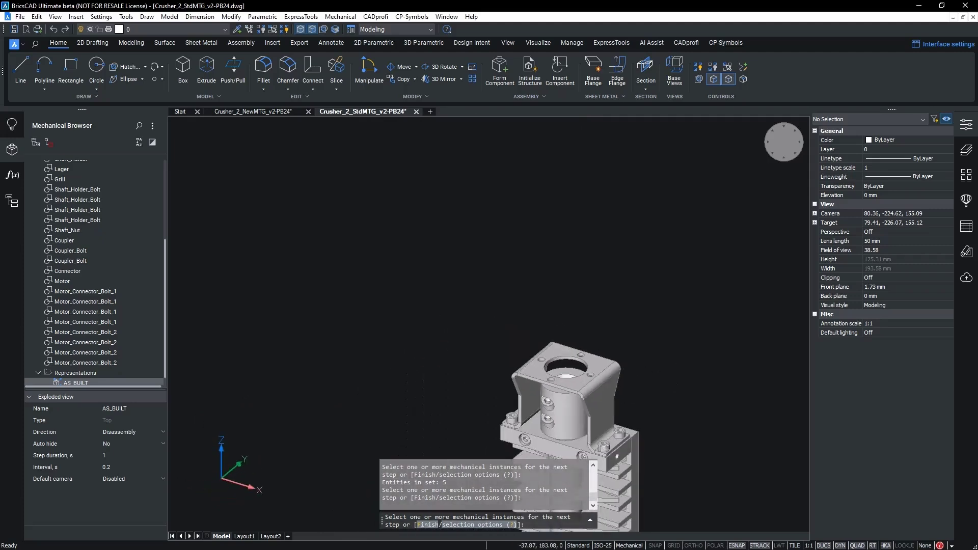
{"action": "scroll", "coordinate": [648, 400], "scroll_direction": "up", "scroll_amount": 5}
{"action": "left_click", "coordinate": [647, 400]}
{"action": "left_click", "coordinate": [591, 433]}
{"action": "left_click", "coordinate": [435, 329]}
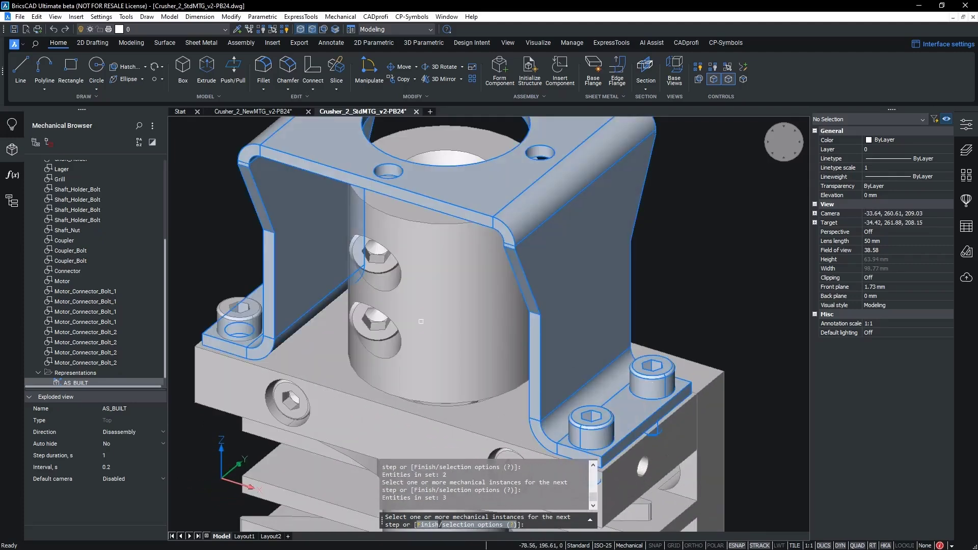
{"action": "middle_click_drag", "start_coordinate": [263, 271], "coordinate": [240, 270], "text": "shift"}
{"action": "left_click", "coordinate": [247, 352]}
{"action": "key", "text": "Return"}
{"action": "key", "text": "Return"}
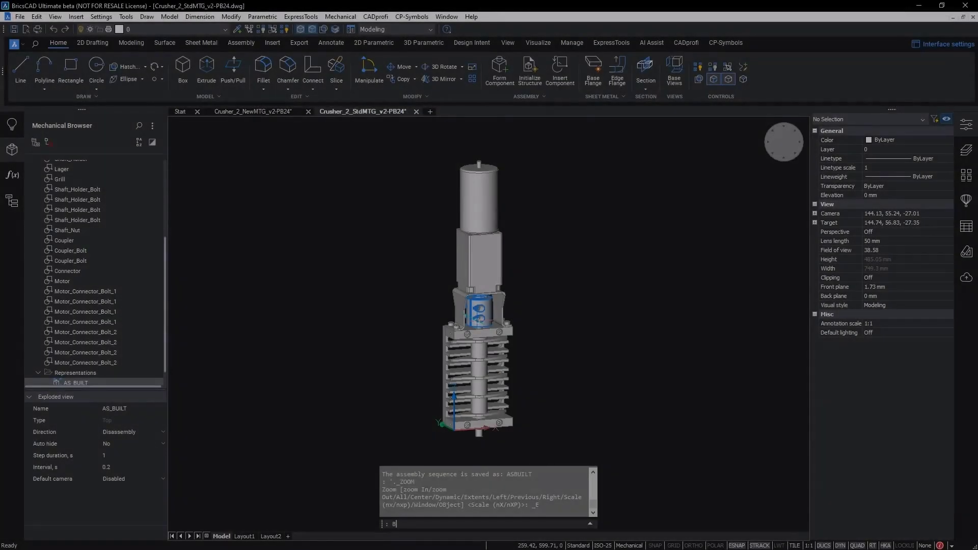
{"action": "type", "text": "BMASSEMBLYINSPECT"}
{"action": "key", "text": "Return"}
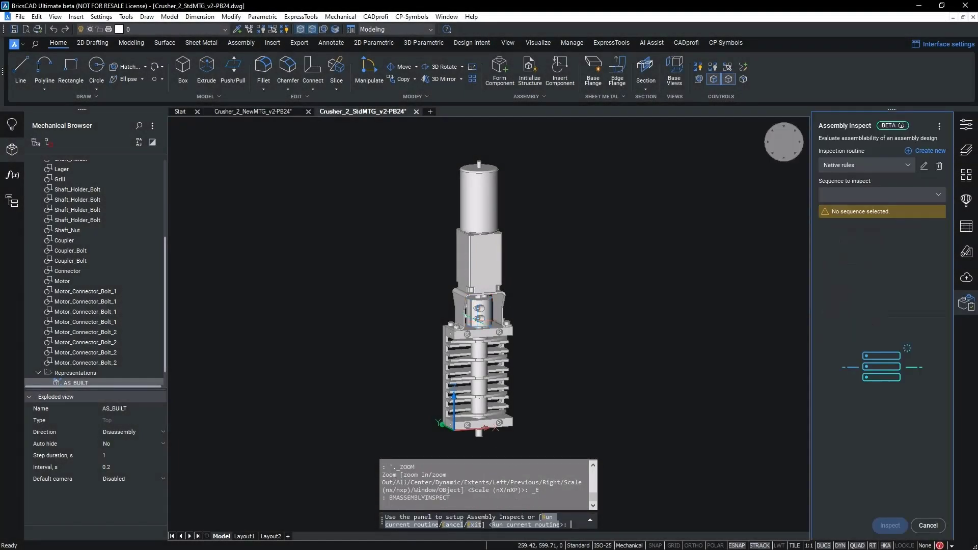
- Select the crusher routine from the Assembly Inspect routine list
{"action": "left_click", "coordinate": [923, 166]}
{"action": "left_click", "coordinate": [675, 141]}
{"action": "left_click", "coordinate": [886, 167]}
{"action": "left_click", "coordinate": [880, 210]}
{"action": "left_click", "coordinate": [884, 170]}
{"action": "left_click", "coordinate": [919, 166]}
- Edit the crusher routine with rotation marks at 60° and 200°, then view Gravitational stability
{"action": "left_click", "coordinate": [922, 166]}
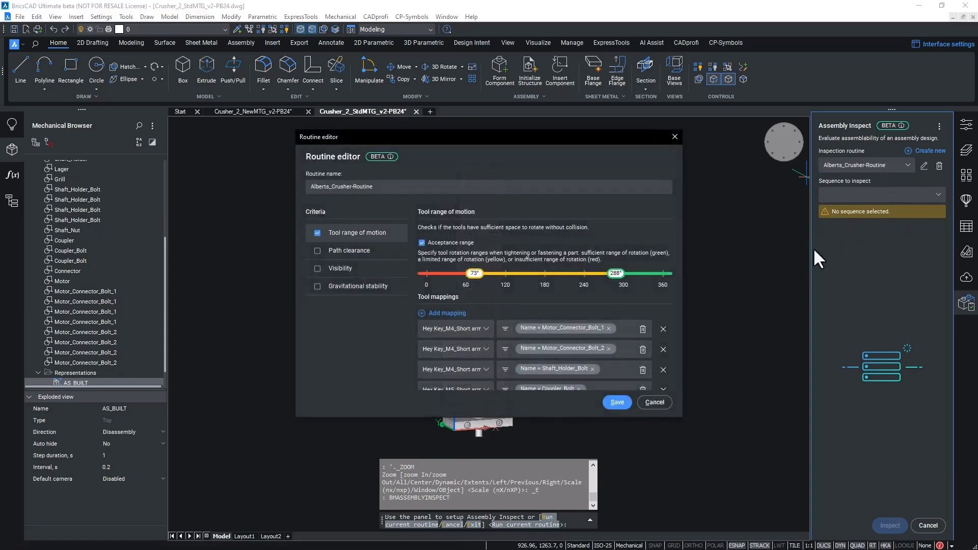
{"action": "scroll", "coordinate": [478, 334], "scroll_direction": "down", "scroll_amount": 2}
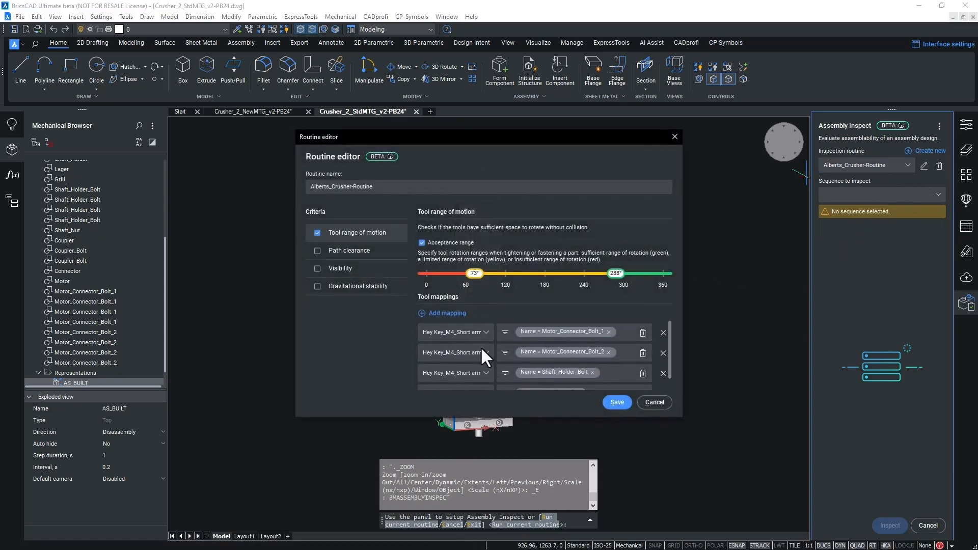
{"action": "scroll", "coordinate": [487, 367], "scroll_direction": "up", "scroll_amount": 1}
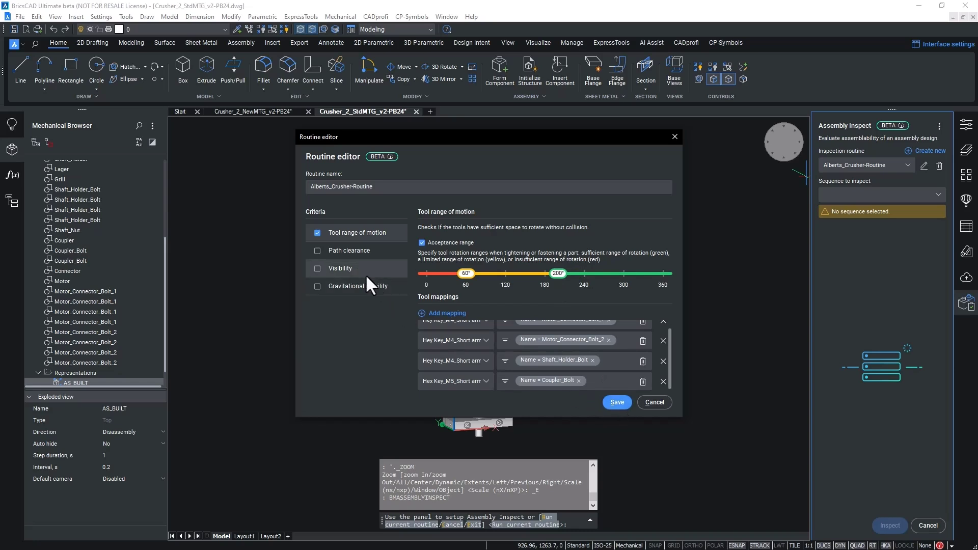
{"action": "left_click", "coordinate": [370, 289]}
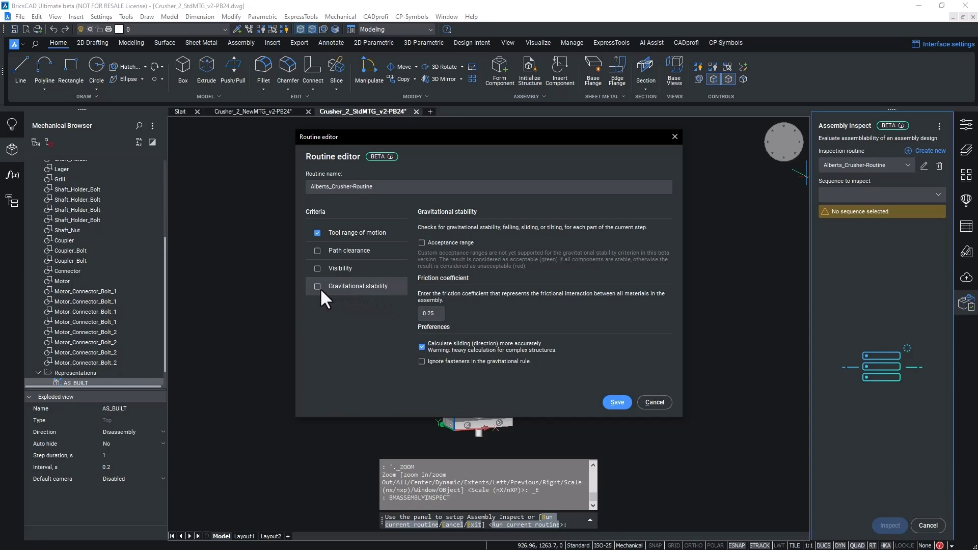
- Set friction coefficient 0.4, ignore fasteners, enable acceptance range, and save the crusher routine
{"action": "left_click", "coordinate": [440, 316]}
{"action": "type", "text": "0.4"}
{"action": "left_click", "coordinate": [484, 361]}
{"action": "left_click", "coordinate": [463, 243]}
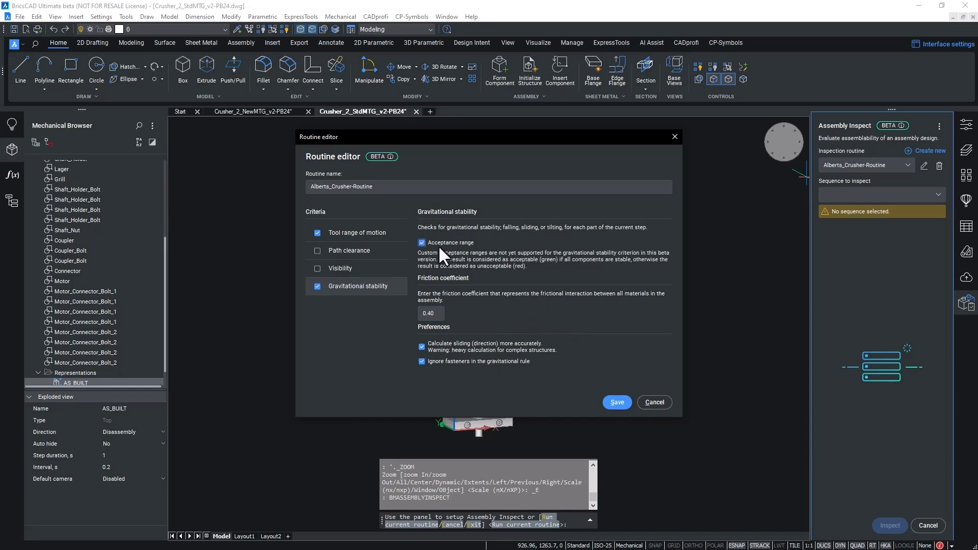
{"action": "left_click", "coordinate": [441, 243]}
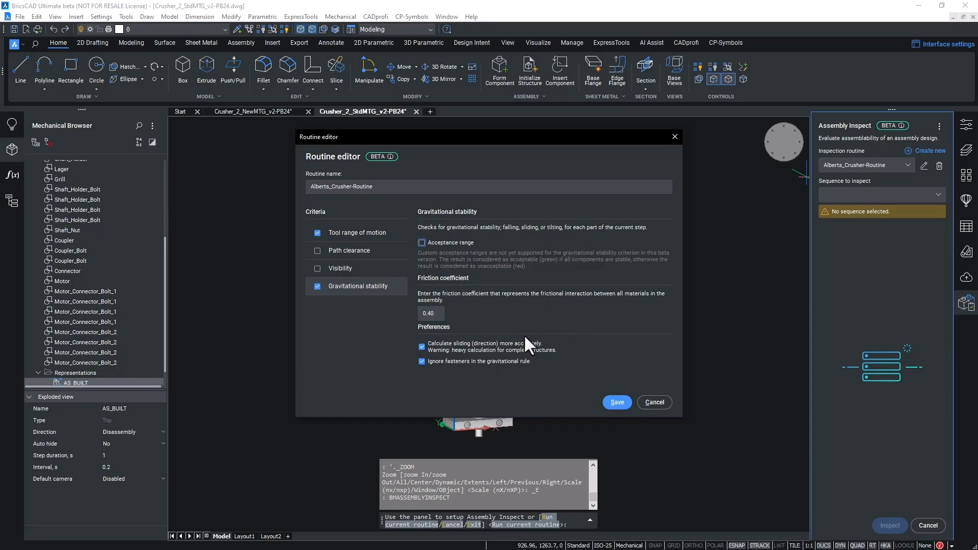
{"action": "left_click", "coordinate": [451, 241]}
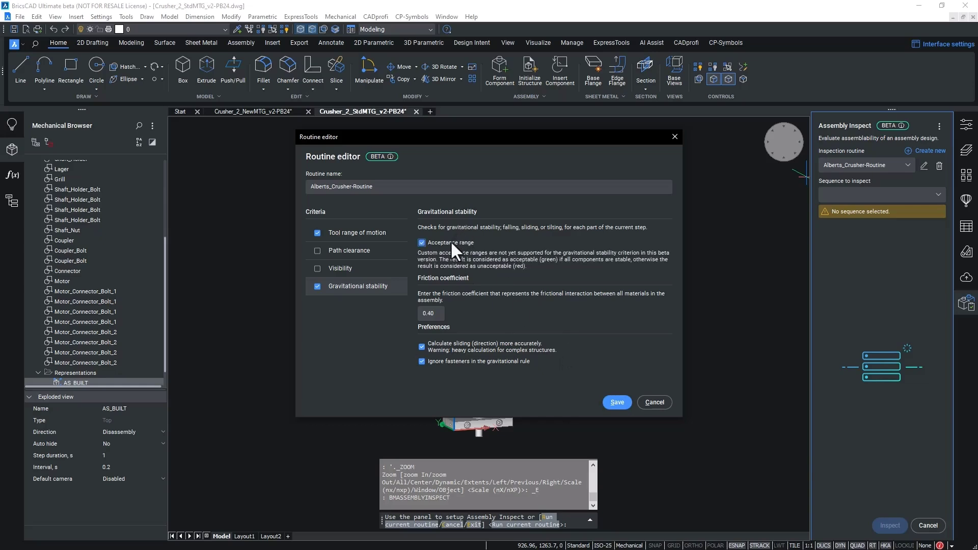
{"action": "left_click", "coordinate": [616, 402]}
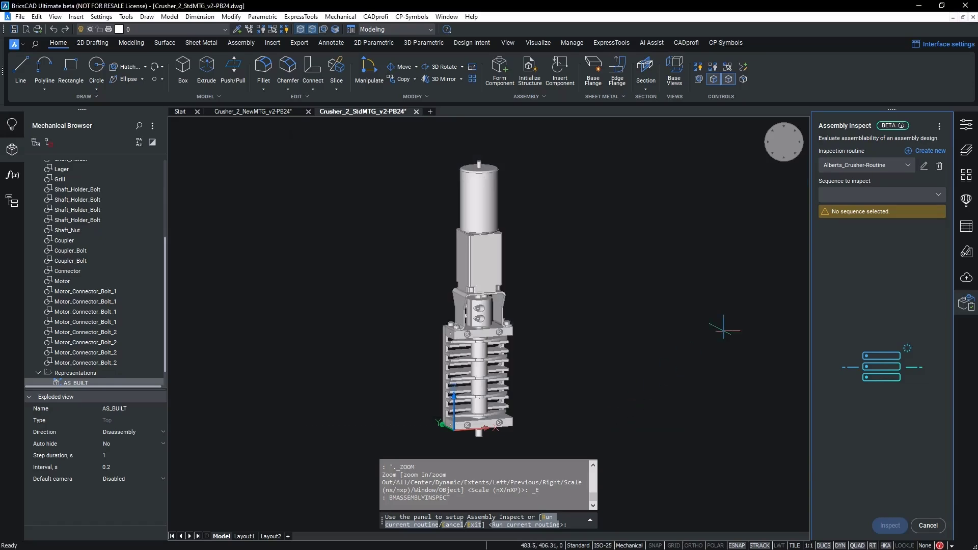
- Choose the ASBUILT sequence, review tool range of motion settings, and save the inspect settings
{"action": "left_click", "coordinate": [902, 198]}
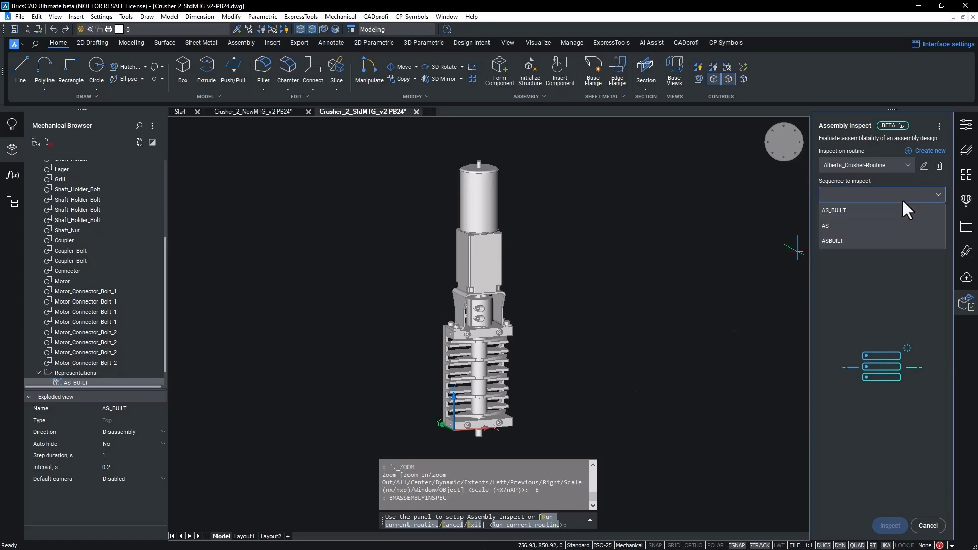
{"action": "left_click", "coordinate": [836, 241]}
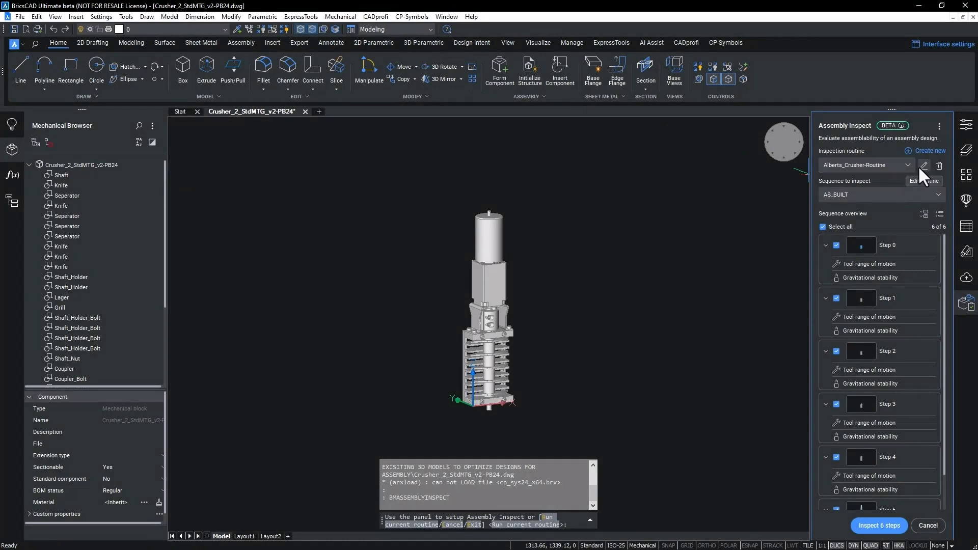
{"action": "left_click", "coordinate": [938, 127]}
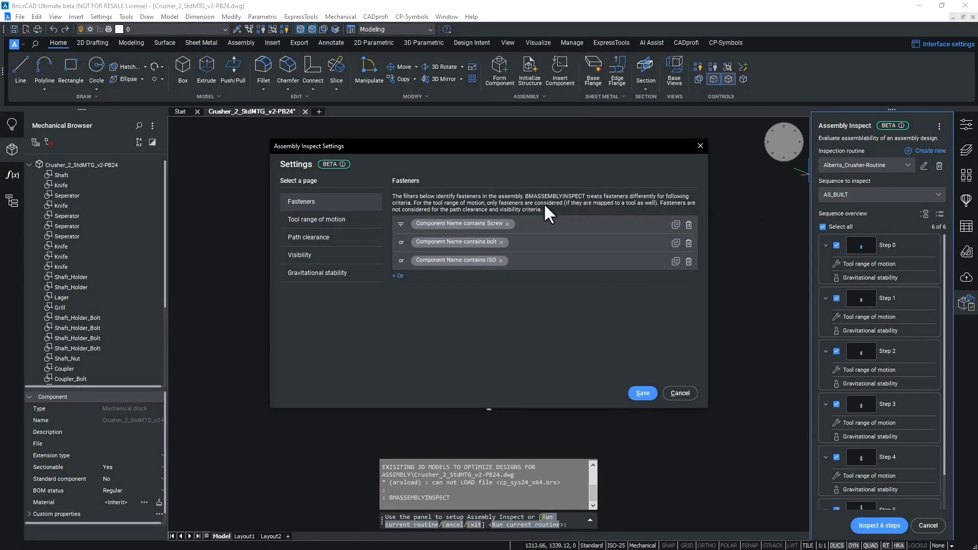
{"action": "left_click", "coordinate": [354, 219]}
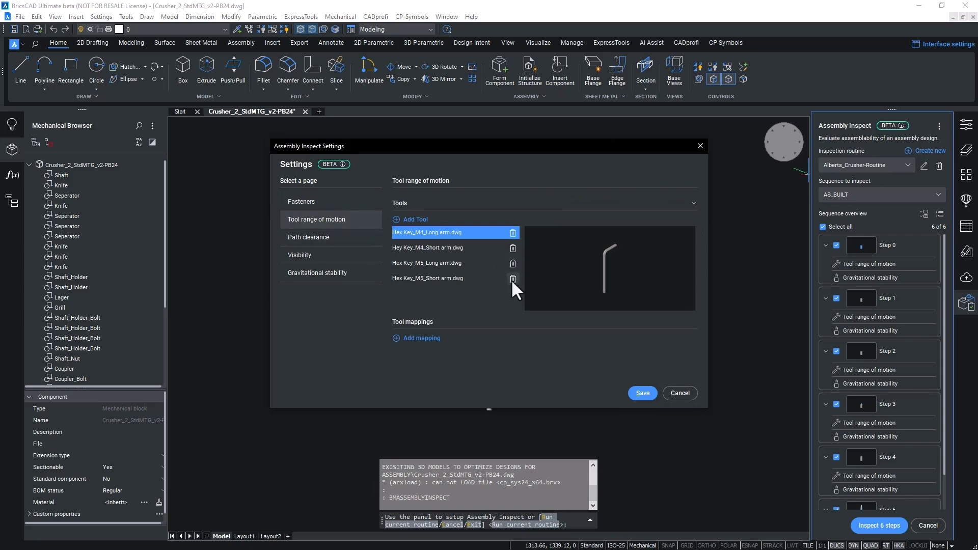
{"action": "left_click", "coordinate": [640, 390]}
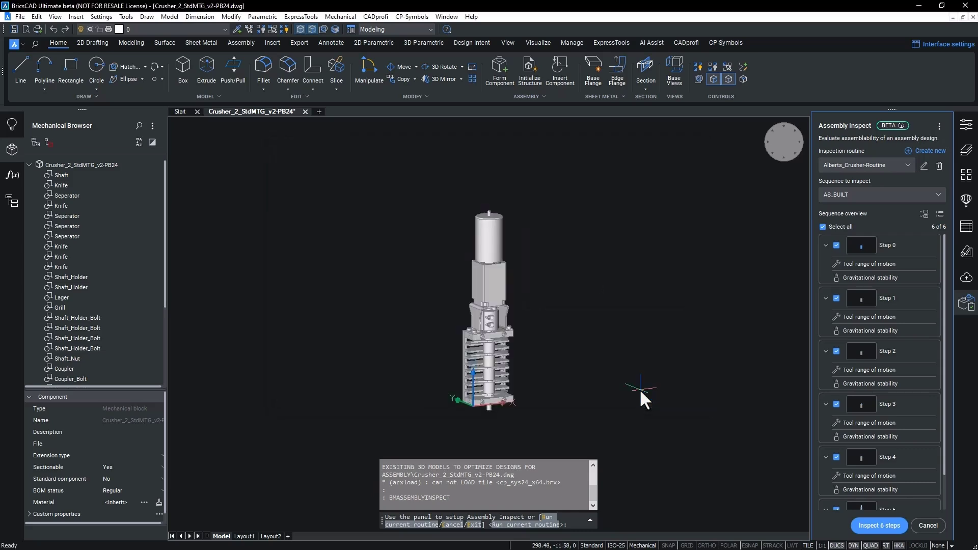
- Review the crusher routine's hex-key tool mappings and save it
{"action": "left_click", "coordinate": [924, 165]}
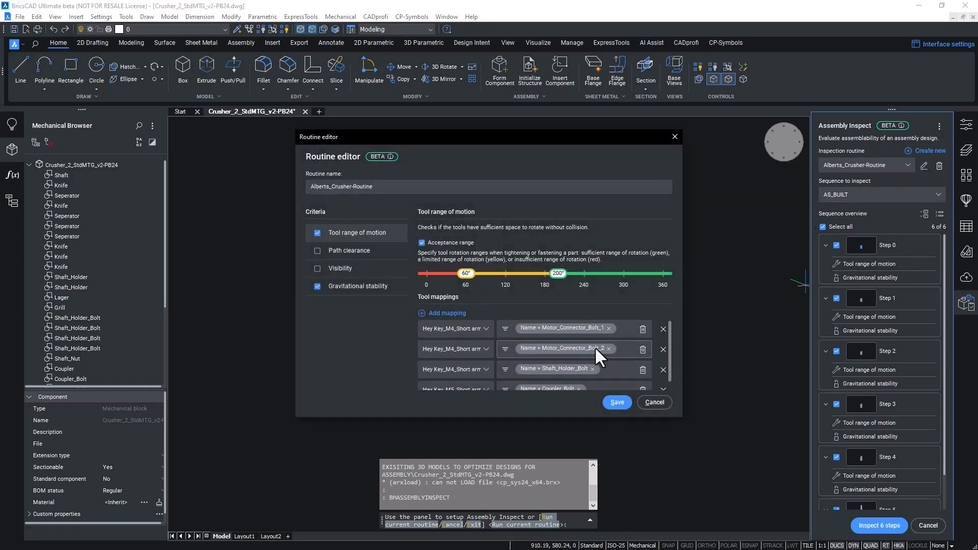
{"action": "scroll", "coordinate": [595, 347], "scroll_direction": "down", "scroll_amount": 1}
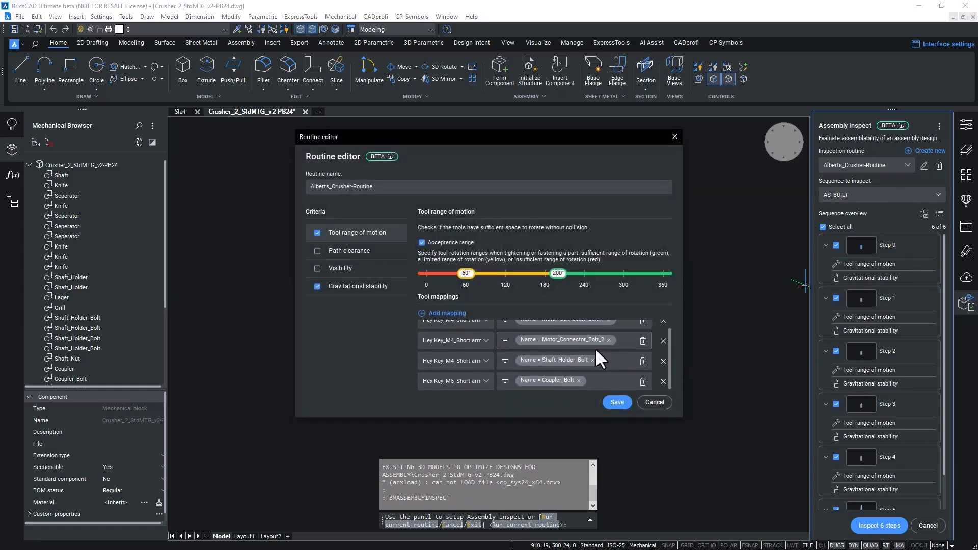
{"action": "left_click", "coordinate": [615, 403]}
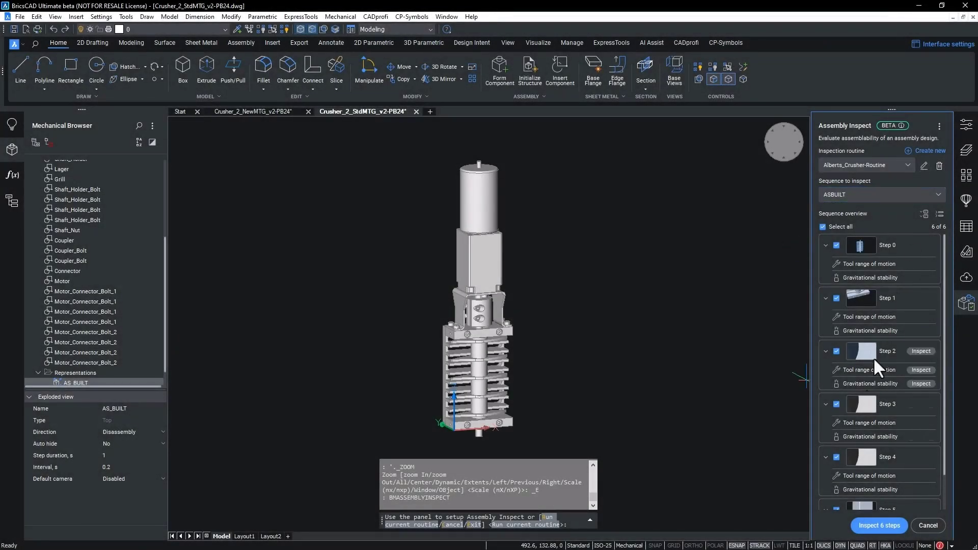
- Exclude Step 0, inspect the five steps, and open Step 0's tool range details
{"action": "mouse_move", "coordinate": [896, 259]}
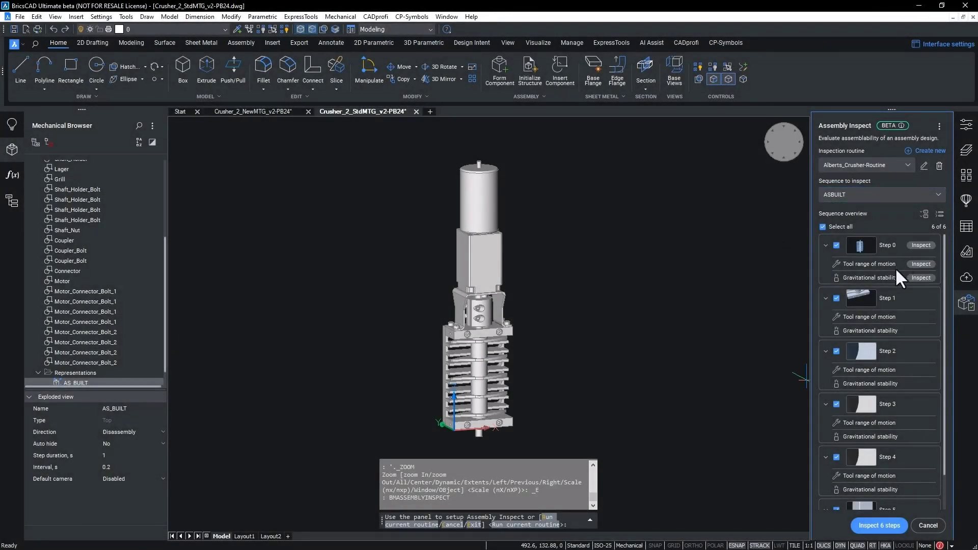
{"action": "left_click", "coordinate": [836, 245]}
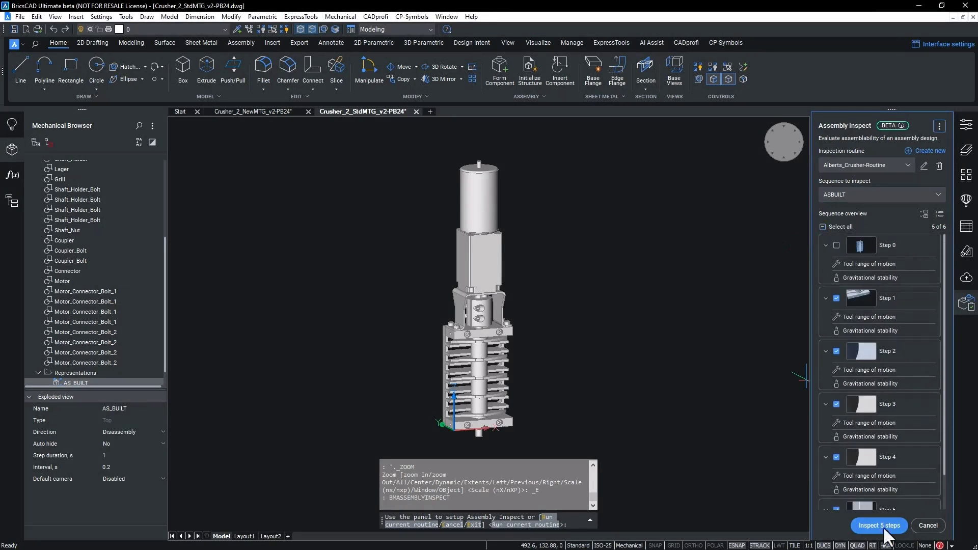
{"action": "left_click", "coordinate": [883, 527]}
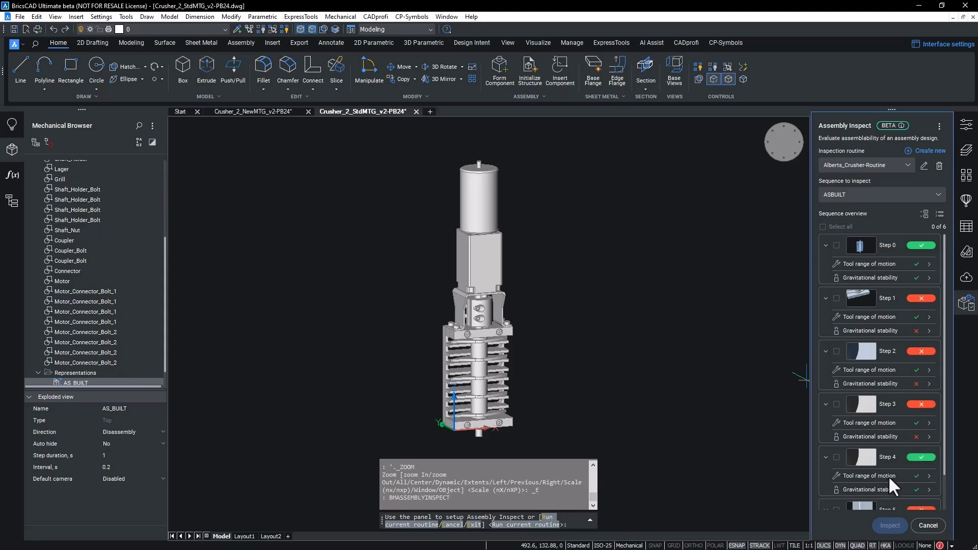
{"action": "scroll", "coordinate": [888, 469], "scroll_direction": "down", "scroll_amount": 2}
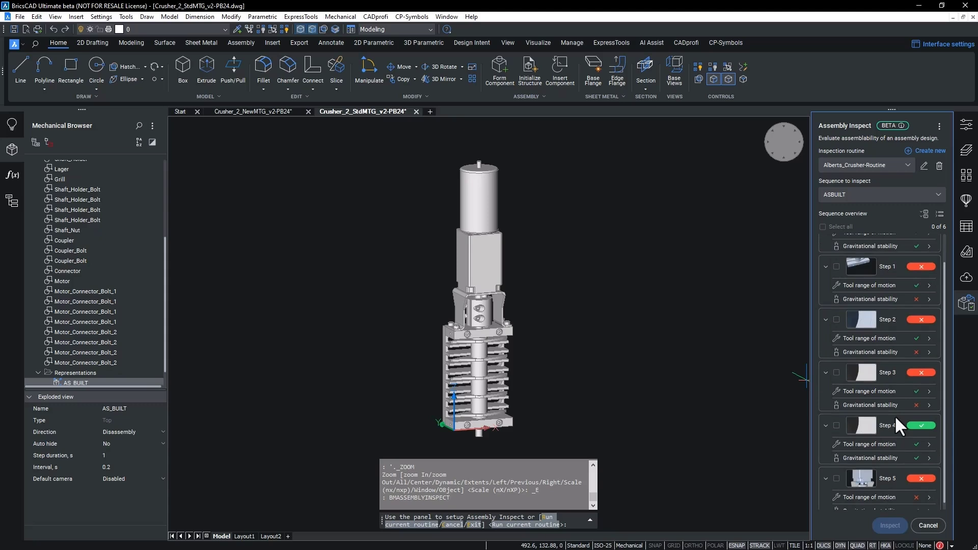
{"action": "scroll", "coordinate": [894, 402], "scroll_direction": "up", "scroll_amount": 5}
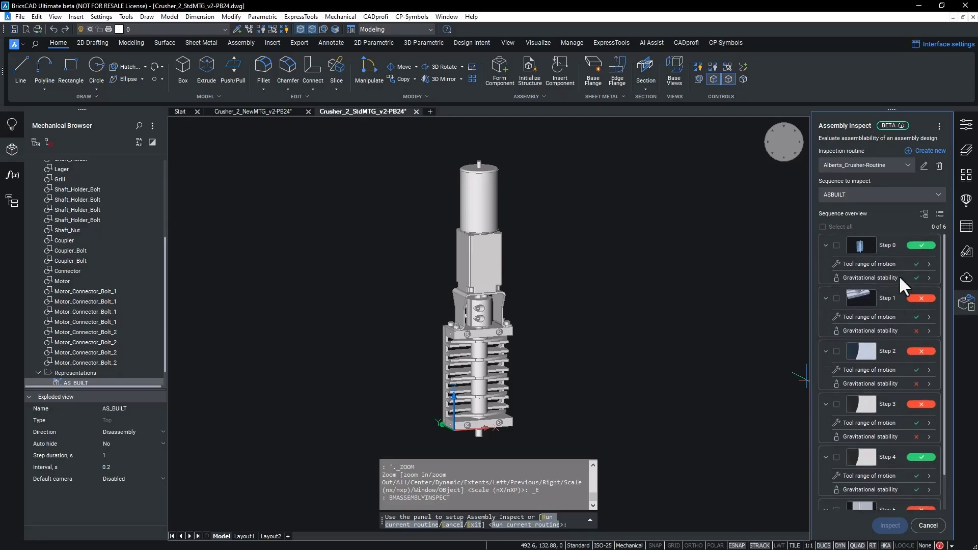
{"action": "left_click", "coordinate": [926, 265]}
- Review Step 0's gravitational stability and the Step 1 and Step 2 tool range results
{"action": "left_click", "coordinate": [825, 159]}
{"action": "left_click", "coordinate": [929, 275]}
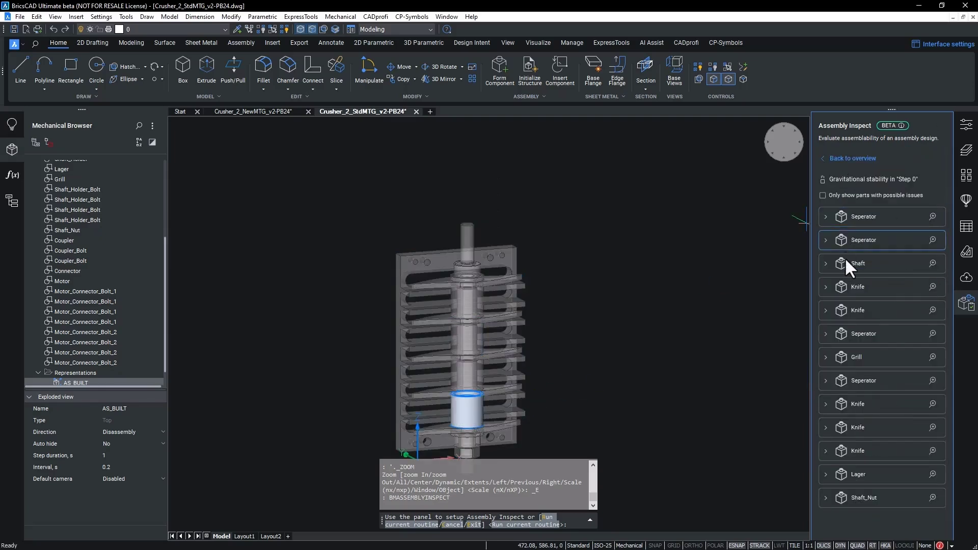
{"action": "left_click", "coordinate": [827, 158]}
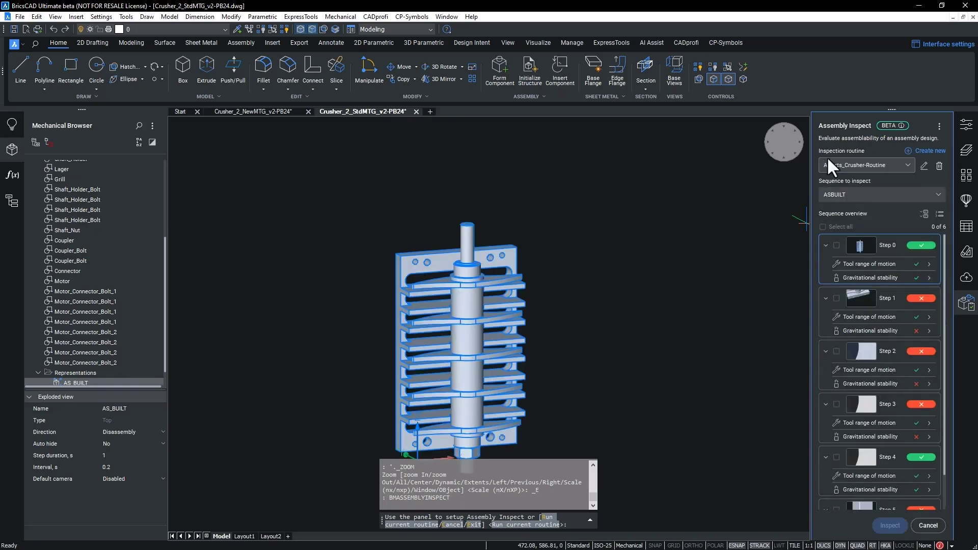
{"action": "left_click", "coordinate": [929, 317]}
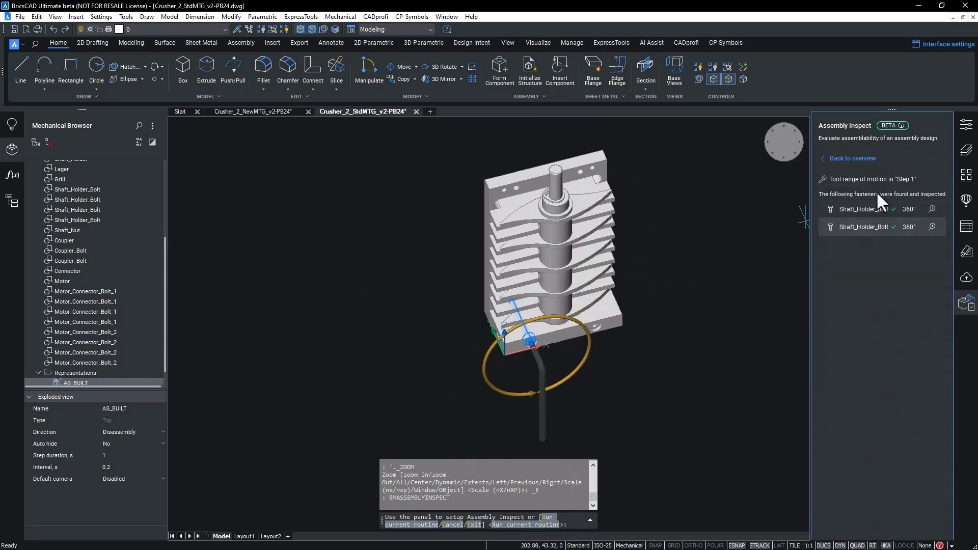
{"action": "left_click", "coordinate": [843, 158]}
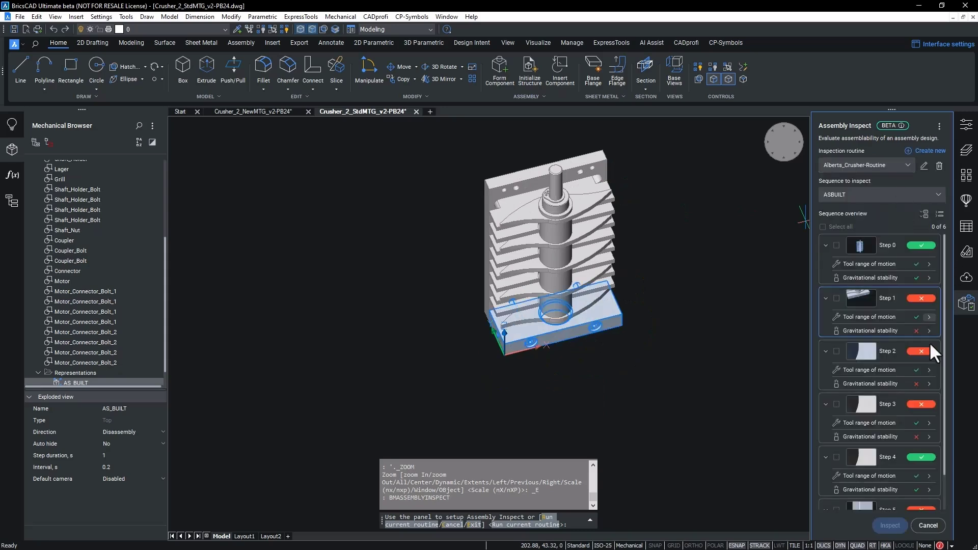
{"action": "left_click", "coordinate": [929, 370]}
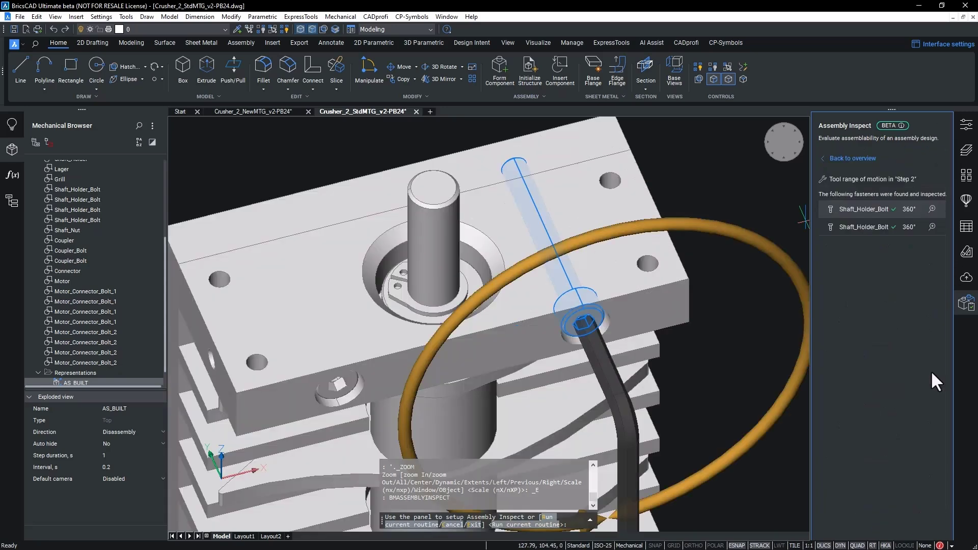
- Open Step 1's gravitational stability result, showing Shaft_Holder unstable against falling
{"action": "left_click", "coordinate": [835, 159]}
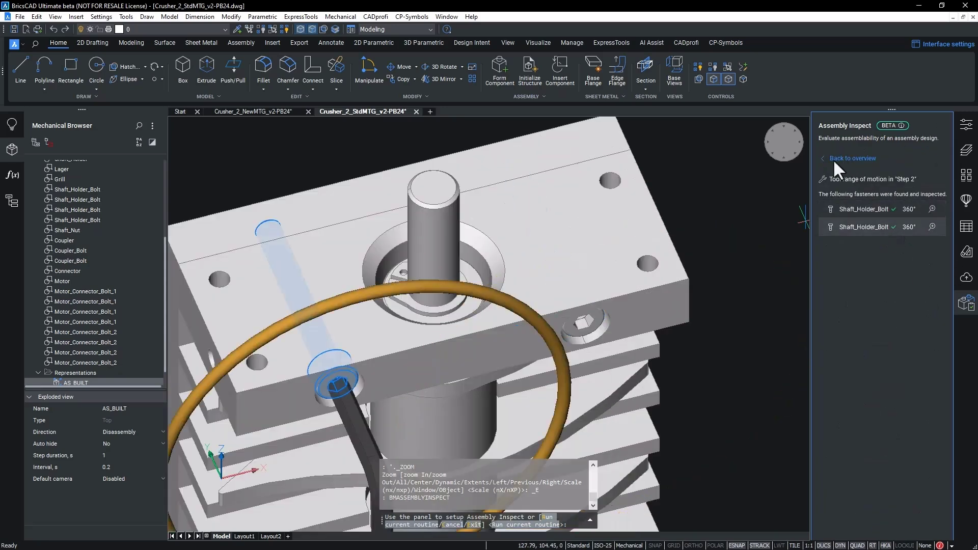
{"action": "left_click", "coordinate": [930, 331]}
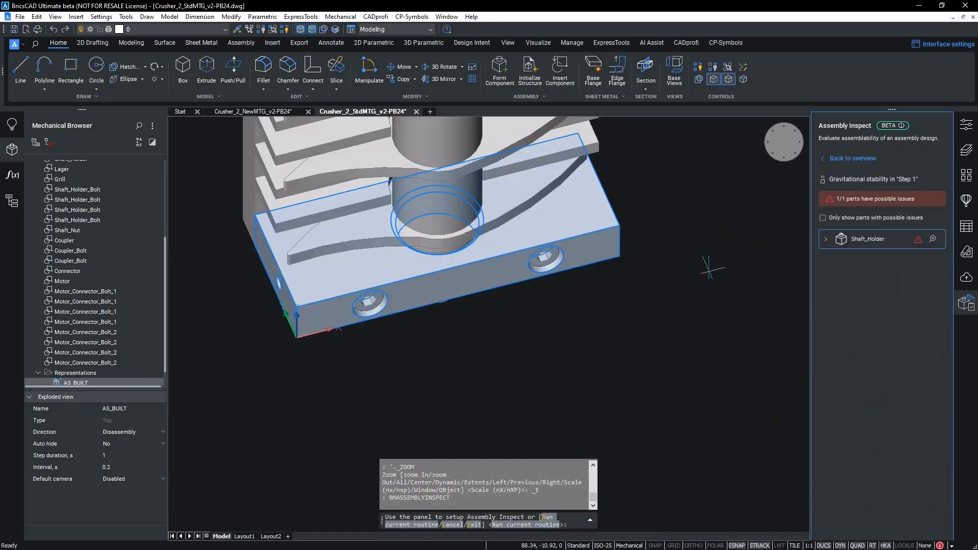
{"action": "middle_click_drag", "start_coordinate": [548, 303], "coordinate": [634, 392], "text": "shift"}
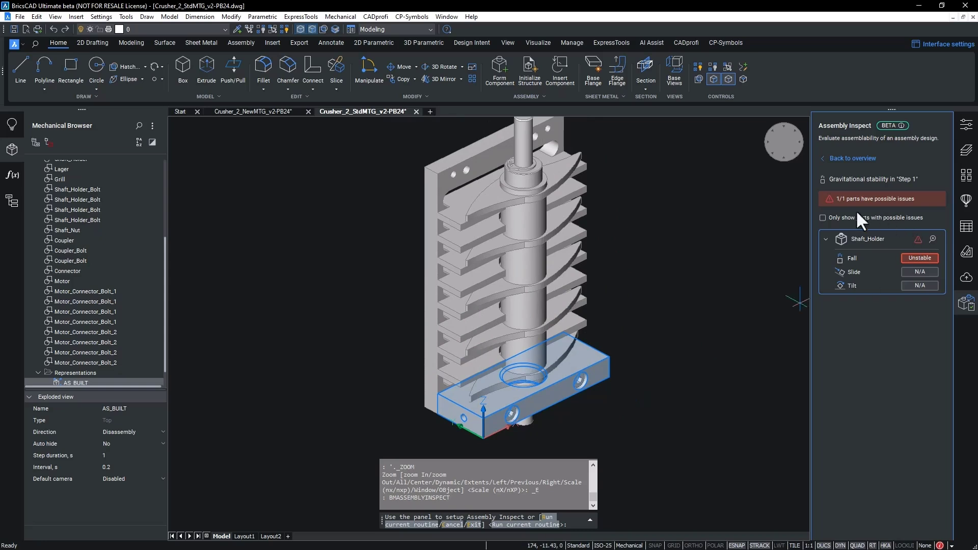
- Review Step 5's tool range of motion results around the motor connector
{"action": "left_click", "coordinate": [823, 158]}
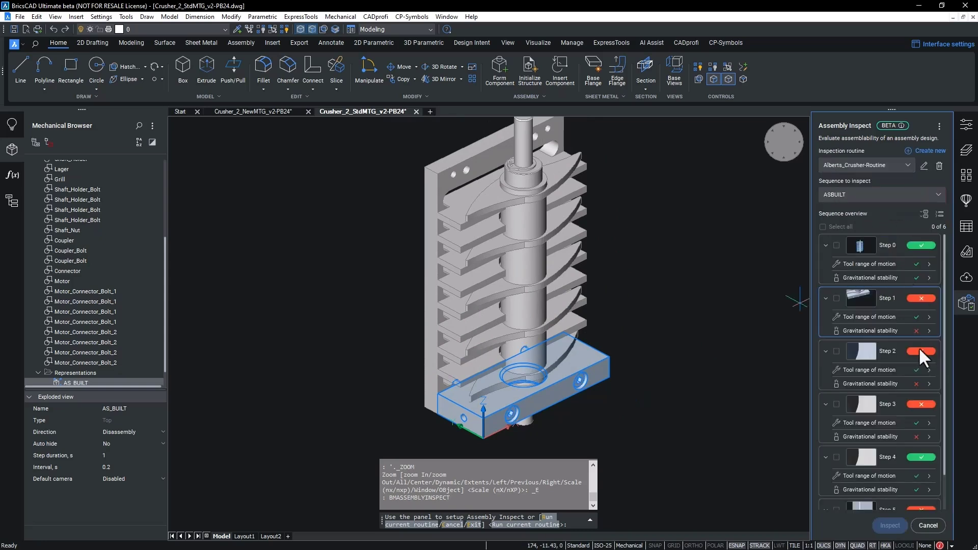
{"action": "scroll", "coordinate": [920, 358], "scroll_direction": "down", "scroll_amount": 1}
{"action": "scroll", "coordinate": [921, 370], "scroll_direction": "down", "scroll_amount": 1}
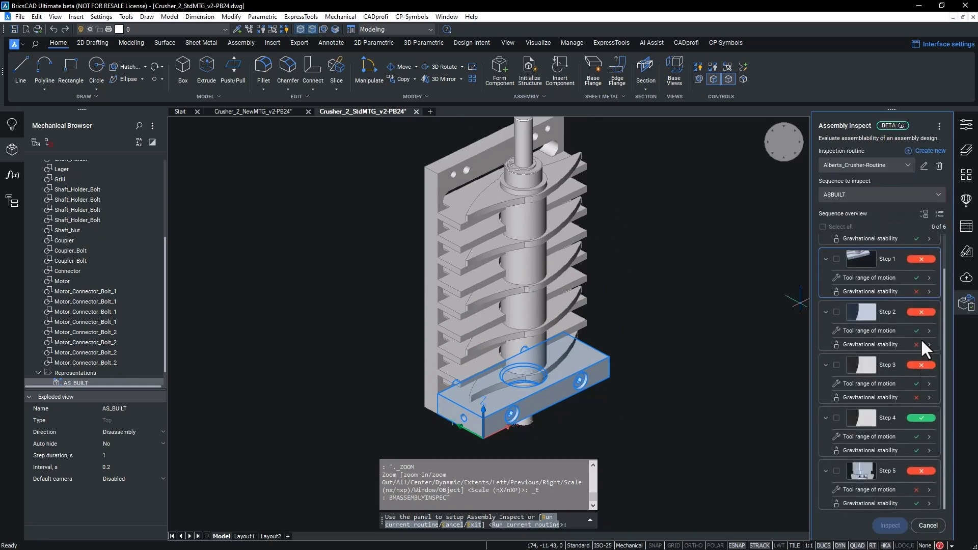
{"action": "left_click", "coordinate": [928, 490]}
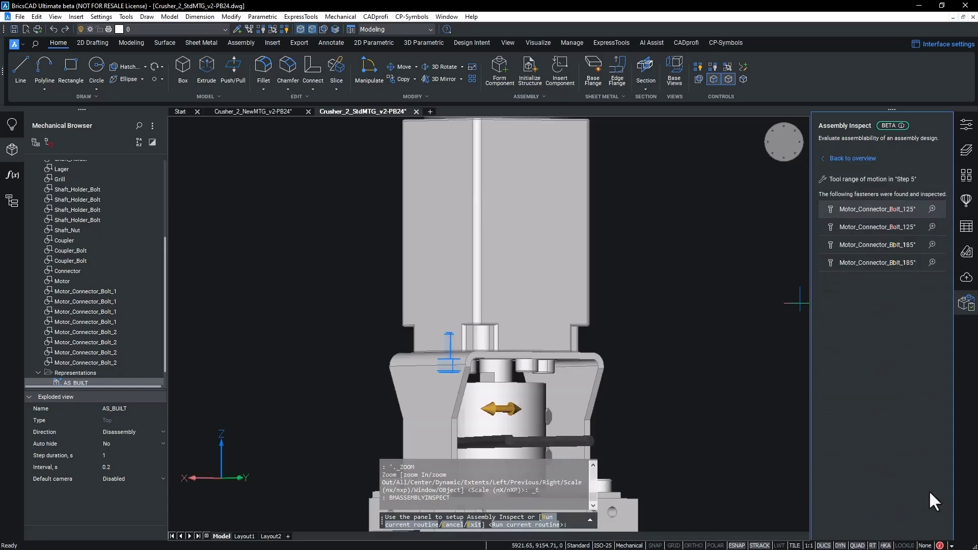
{"action": "middle_click_drag", "start_coordinate": [545, 379], "coordinate": [540, 407], "text": "shift"}
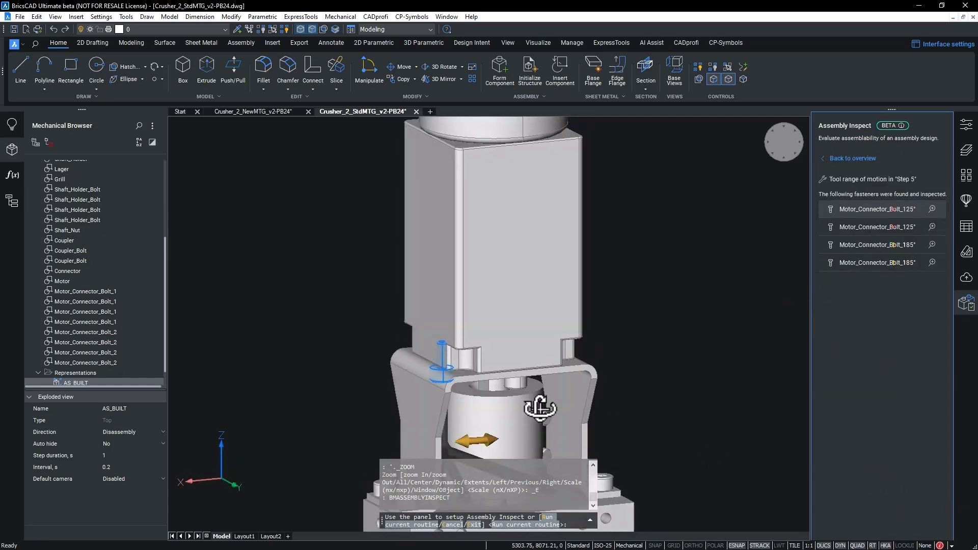
- Check the Connector's Step 4 and the Coupler's Step 3 fall, slide and tilt results
{"action": "left_click", "coordinate": [823, 161]}
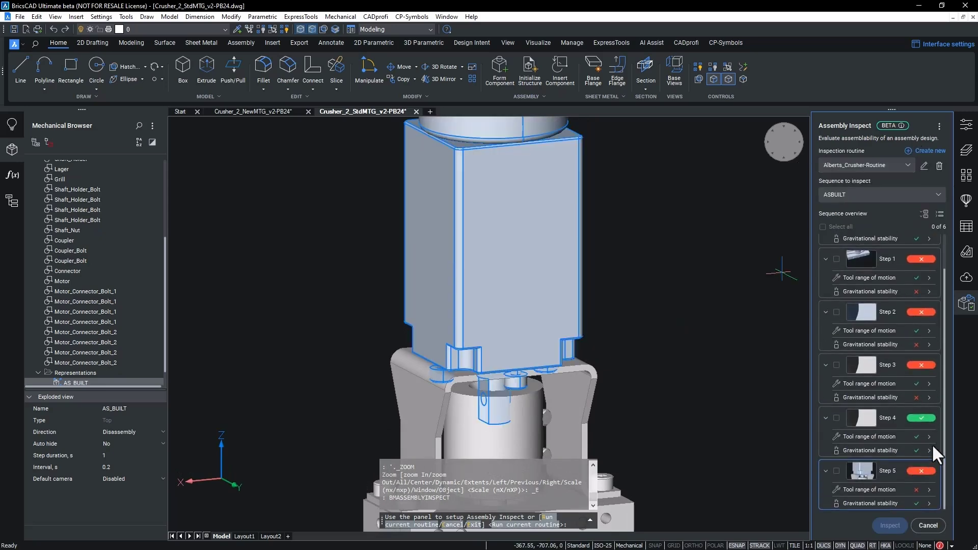
{"action": "left_click", "coordinate": [929, 450]}
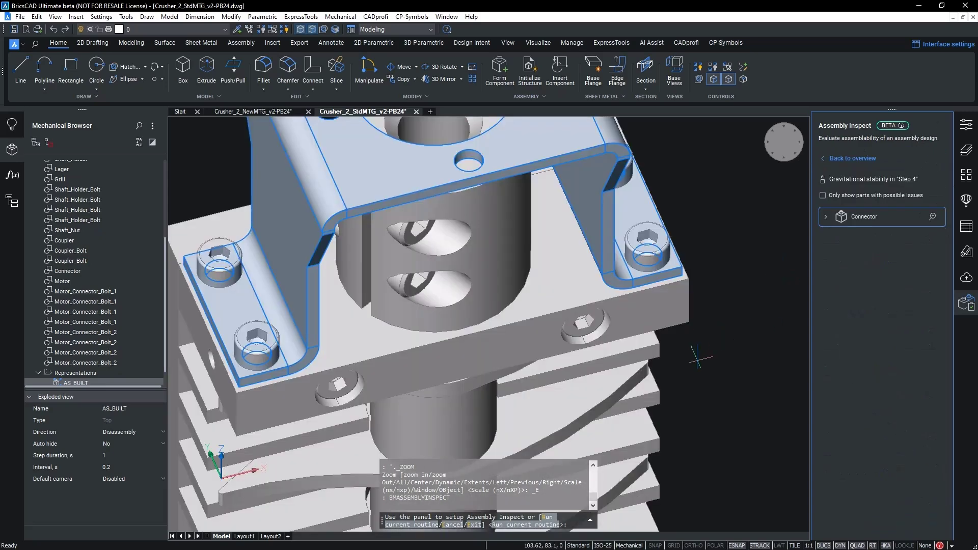
{"action": "scroll", "coordinate": [662, 315], "scroll_direction": "down", "scroll_amount": 5}
{"action": "scroll", "coordinate": [598, 300], "scroll_direction": "up", "scroll_amount": 2}
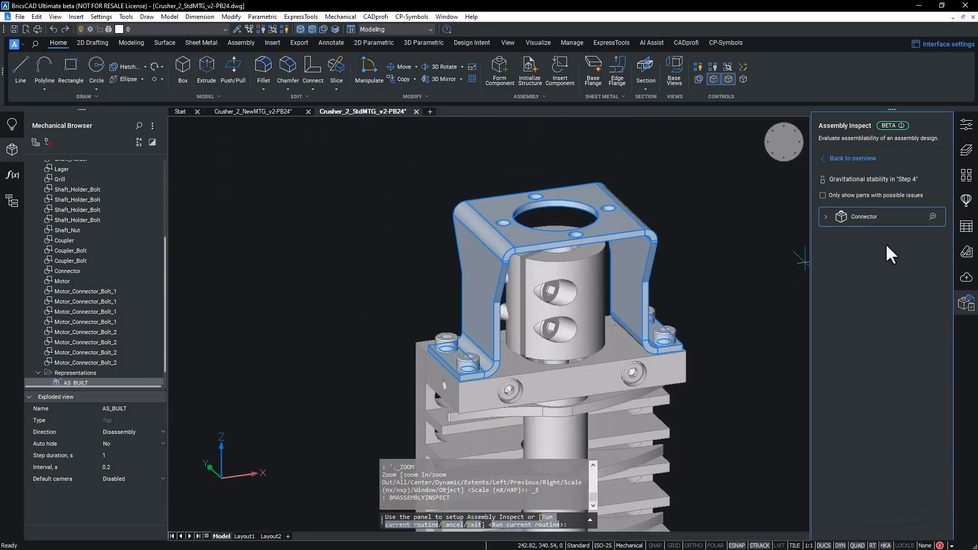
{"action": "left_click", "coordinate": [825, 217]}
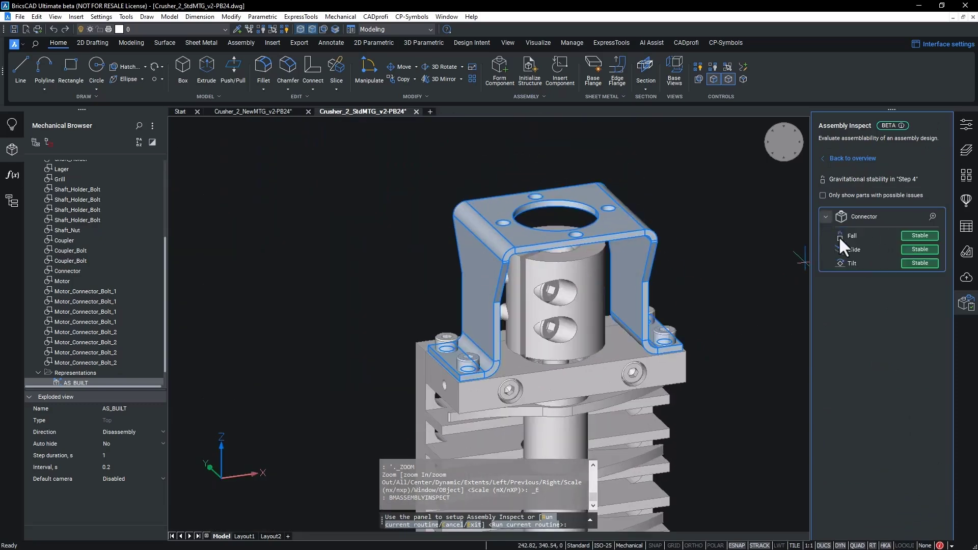
{"action": "left_click", "coordinate": [825, 158]}
{"action": "left_click", "coordinate": [928, 423]}
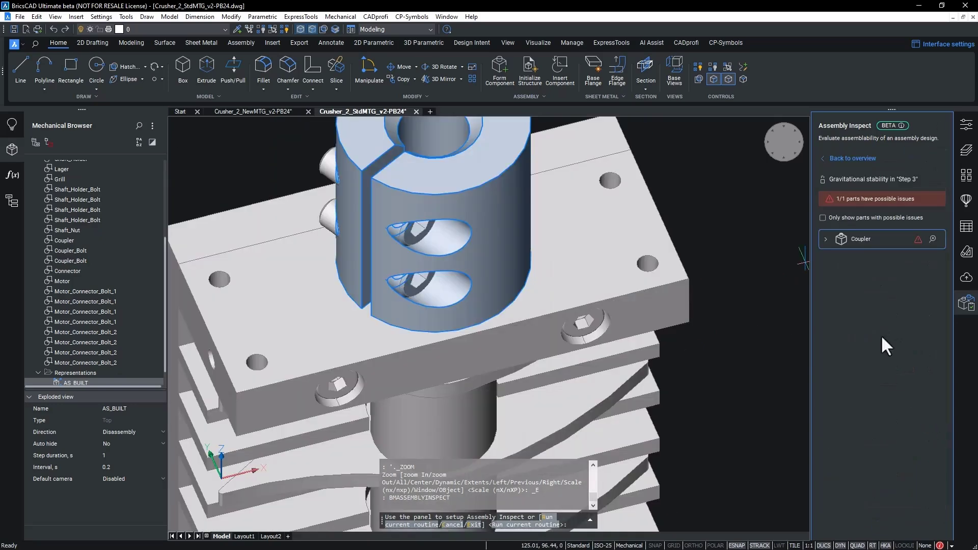
{"action": "left_click", "coordinate": [825, 238]}
{"action": "middle_click_drag", "start_coordinate": [501, 294], "coordinate": [478, 302], "text": "shift"}
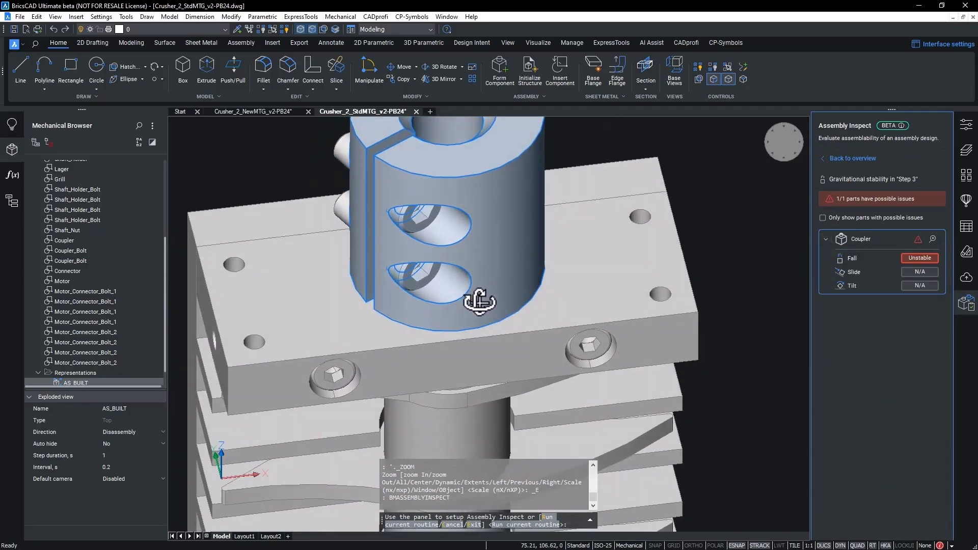
- Cancel the inspection discarding results, and switch to the Crusher_2_NewMTG_v2-PB24 drawing
{"action": "left_click", "coordinate": [820, 159]}
{"action": "scroll", "coordinate": [904, 301], "scroll_direction": "down", "scroll_amount": 1}
{"action": "scroll", "coordinate": [531, 330], "scroll_direction": "down", "scroll_amount": 3}
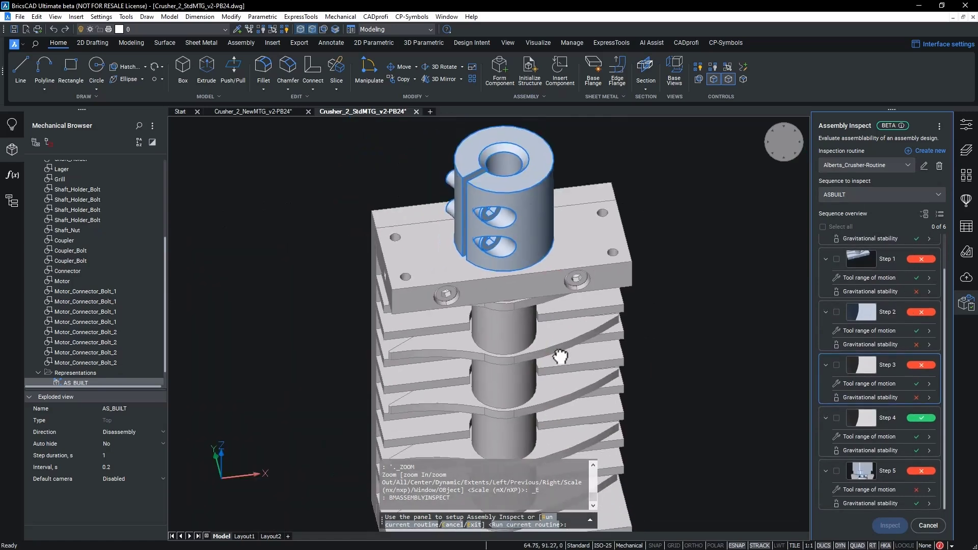
{"action": "middle_click_drag", "start_coordinate": [569, 327], "coordinate": [603, 289], "text": "shift"}
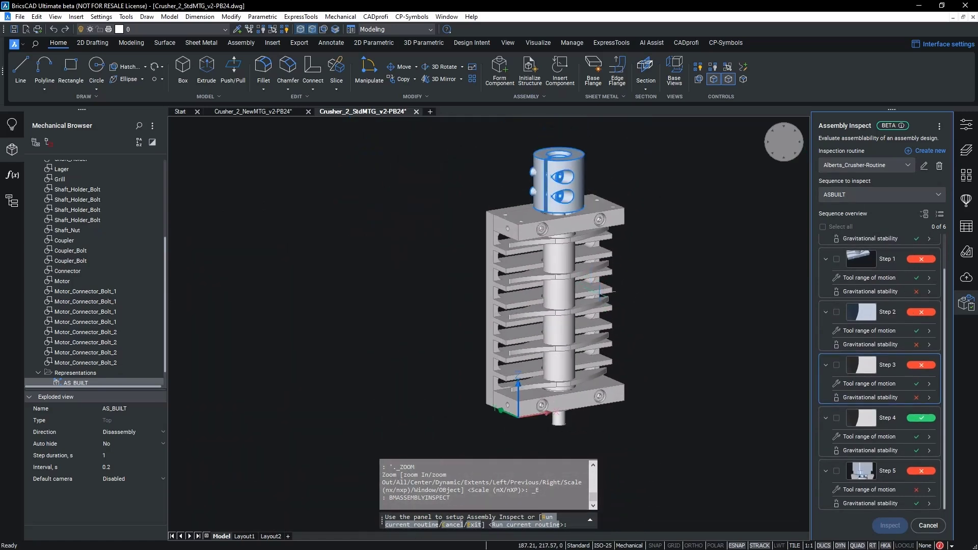
{"action": "left_click", "coordinate": [927, 526]}
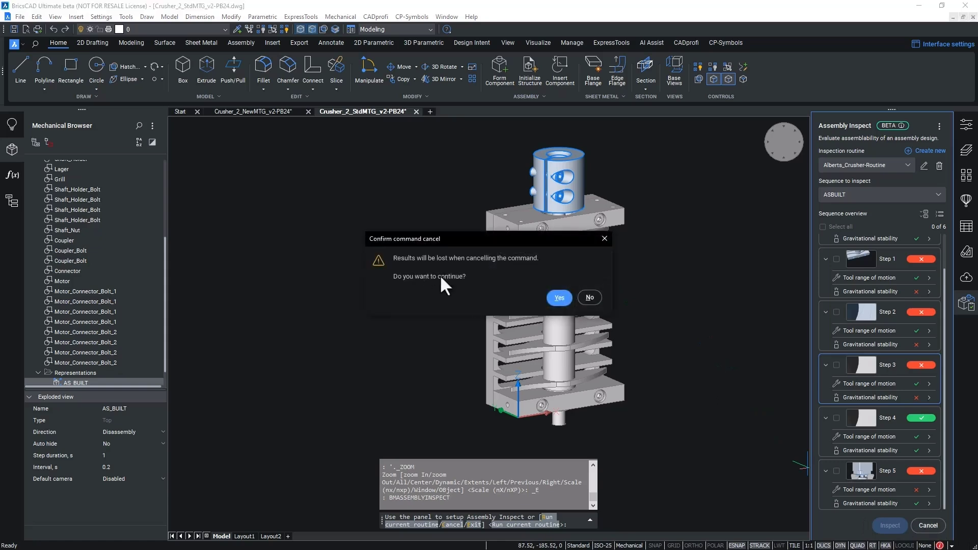
{"action": "left_click", "coordinate": [559, 297]}
{"action": "scroll", "coordinate": [461, 336], "scroll_direction": "down", "scroll_amount": 5}
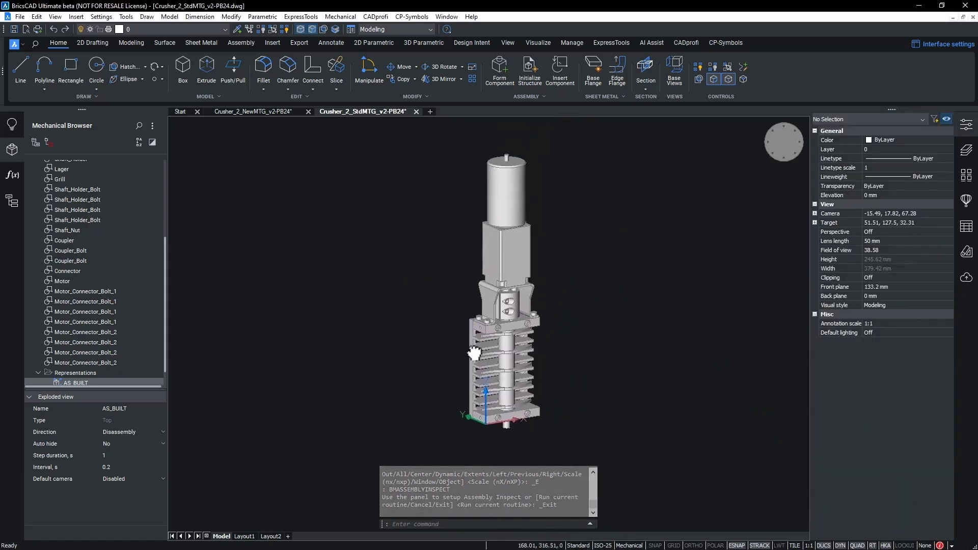
{"action": "left_click", "coordinate": [271, 112]}
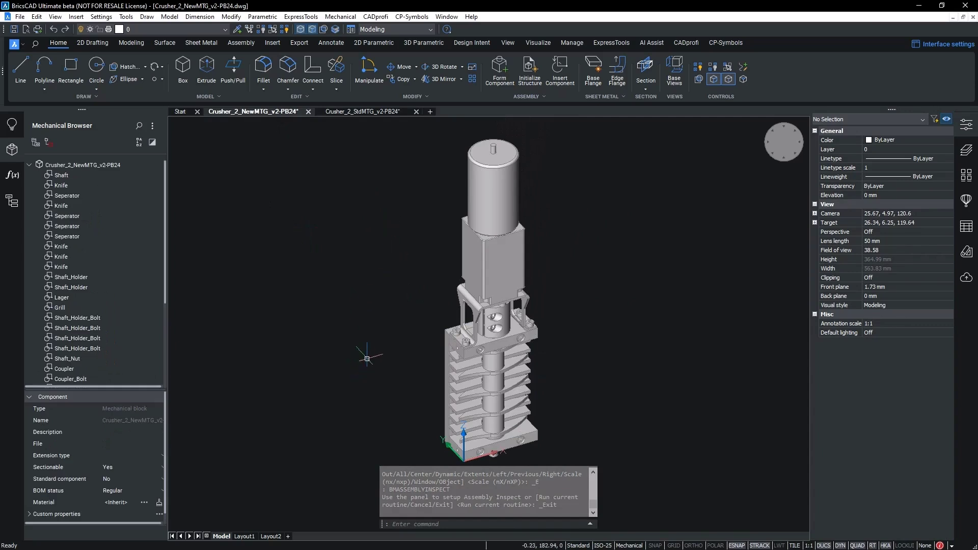
- Start BMASSEMBLYINSPECT and choose Alberts_Crusher-Routine-2 with the AS_BUILT sequence
{"action": "type", "text": "bmassemblyinspect"}
{"action": "key", "text": "Return"}
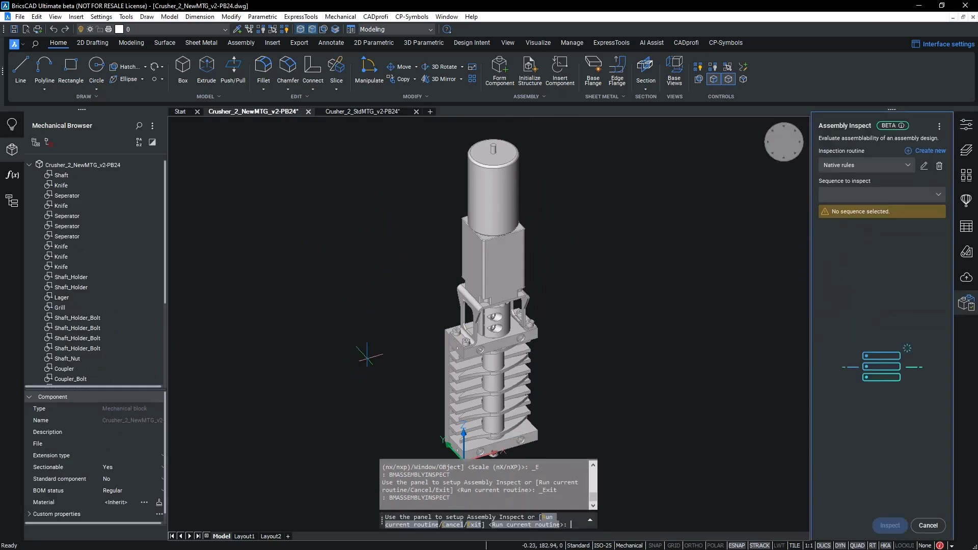
{"action": "left_click", "coordinate": [896, 167]}
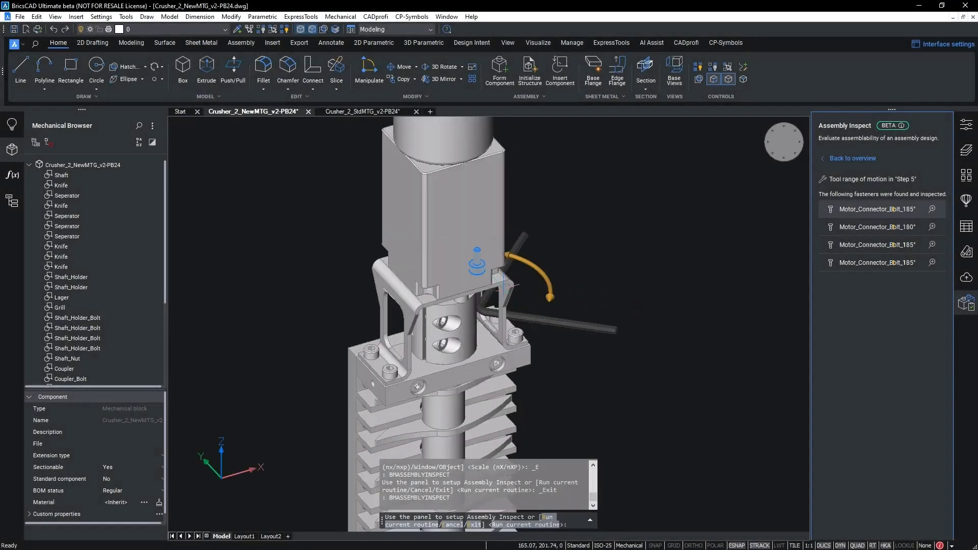
- Review Step 5's tool arcs for the motor connector bolts, then return to the overview
{"action": "middle_click_drag", "start_coordinate": [326, 306], "coordinate": [284, 368], "text": "shift"}
{"action": "left_click", "coordinate": [866, 228]}
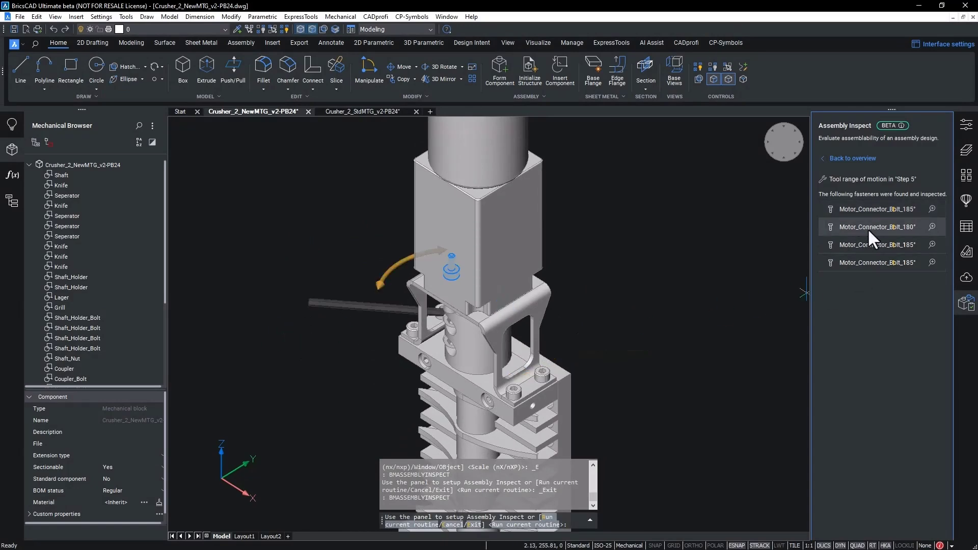
{"action": "middle_click_drag", "start_coordinate": [540, 326], "coordinate": [670, 338], "text": "shift"}
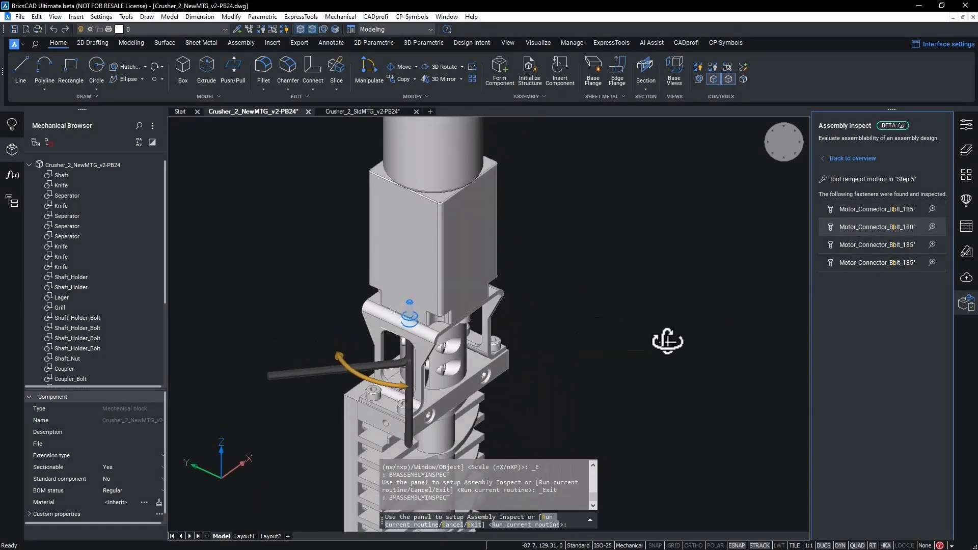
{"action": "left_click", "coordinate": [876, 247]}
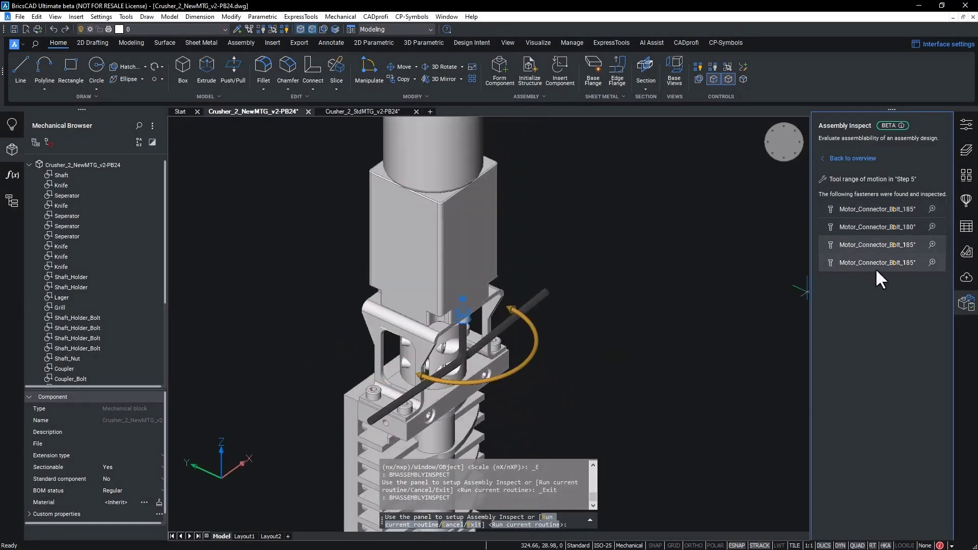
{"action": "left_click", "coordinate": [876, 269]}
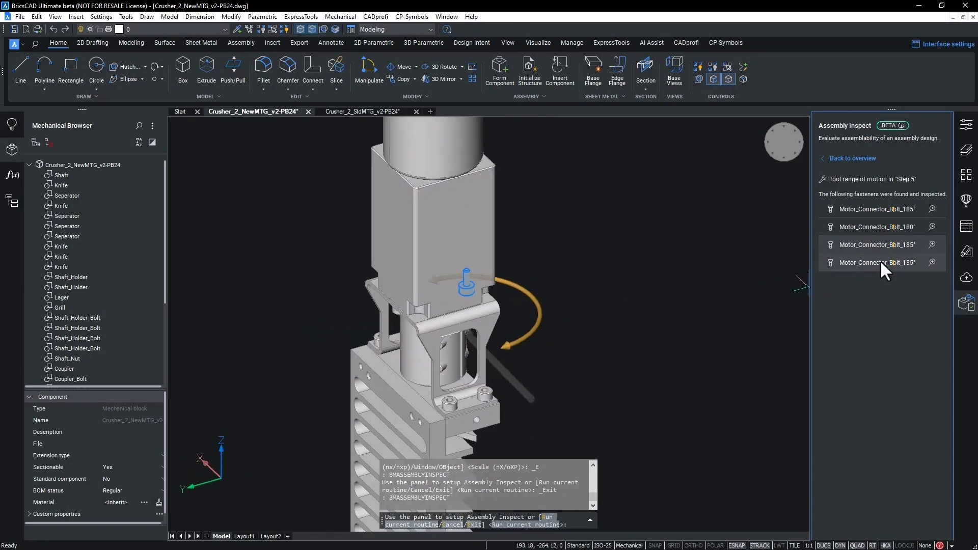
{"action": "left_click", "coordinate": [841, 158]}
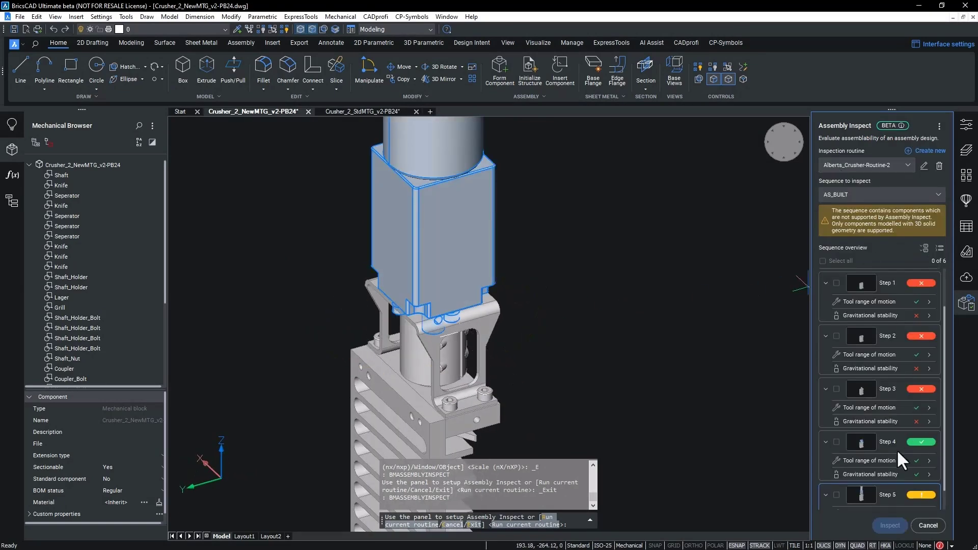